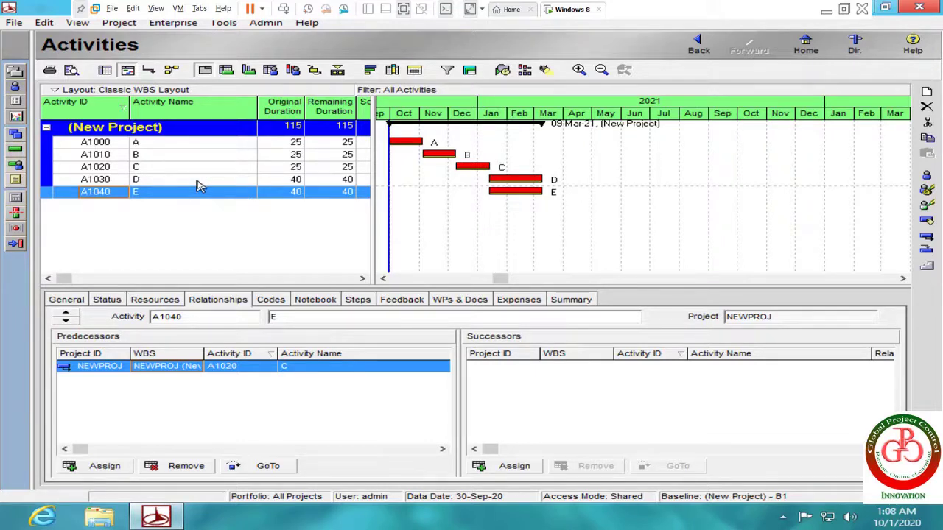
- Review the relationships of activities A, B and C, then glance at the Maintain Baselines list
left_click(147, 146)
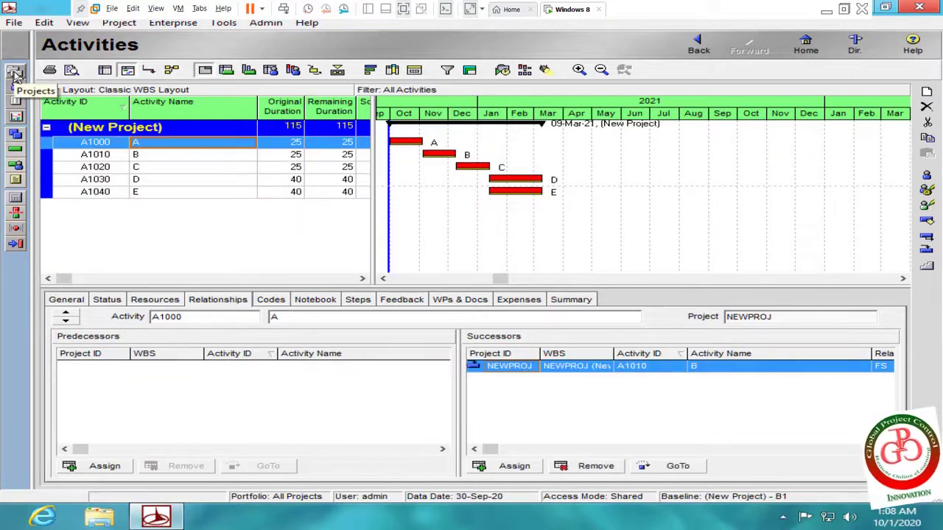
left_click(149, 156)
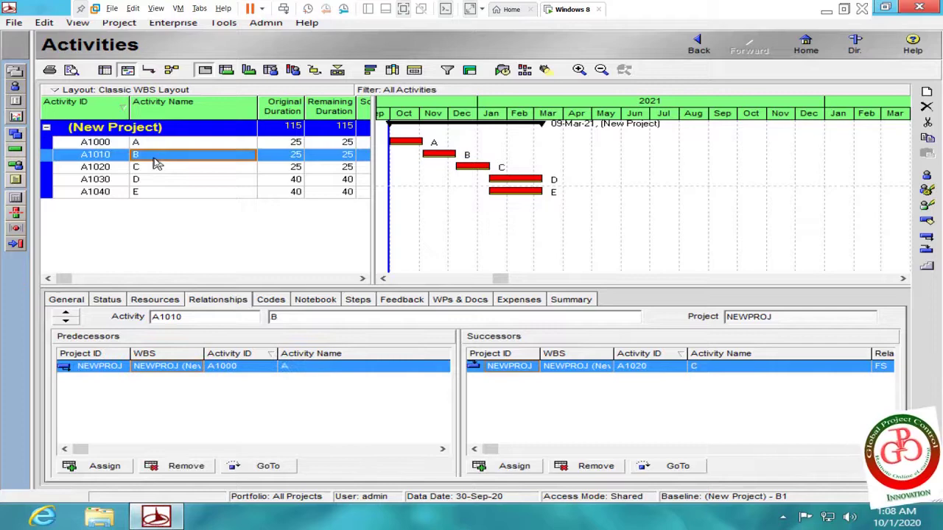
left_click(168, 166)
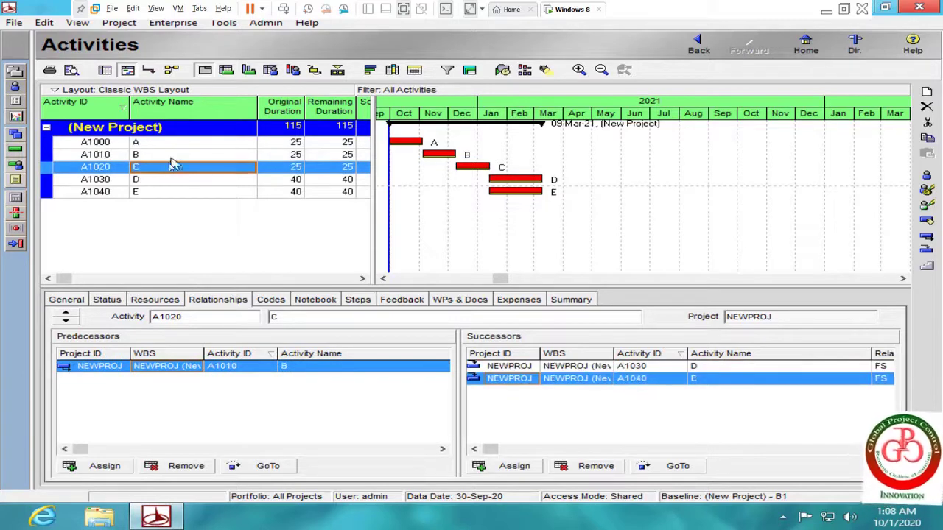
left_click(157, 25)
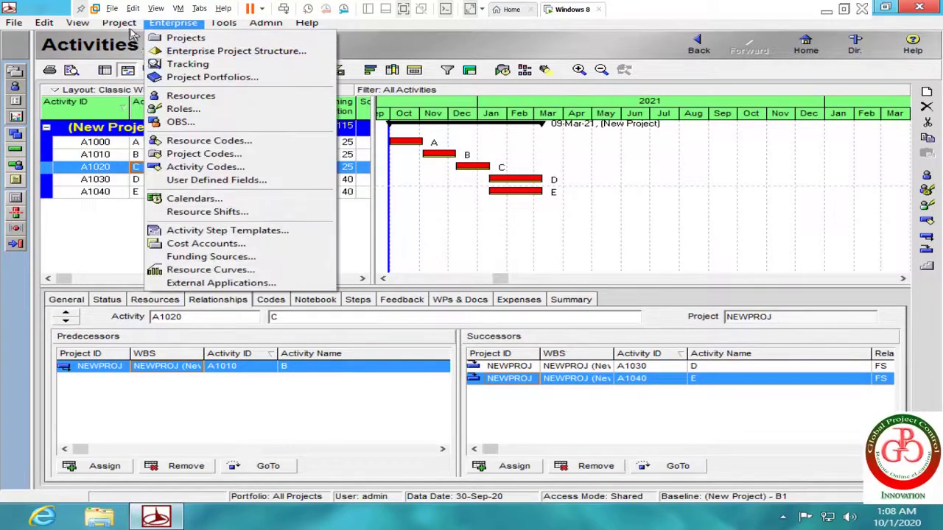
left_click(147, 96)
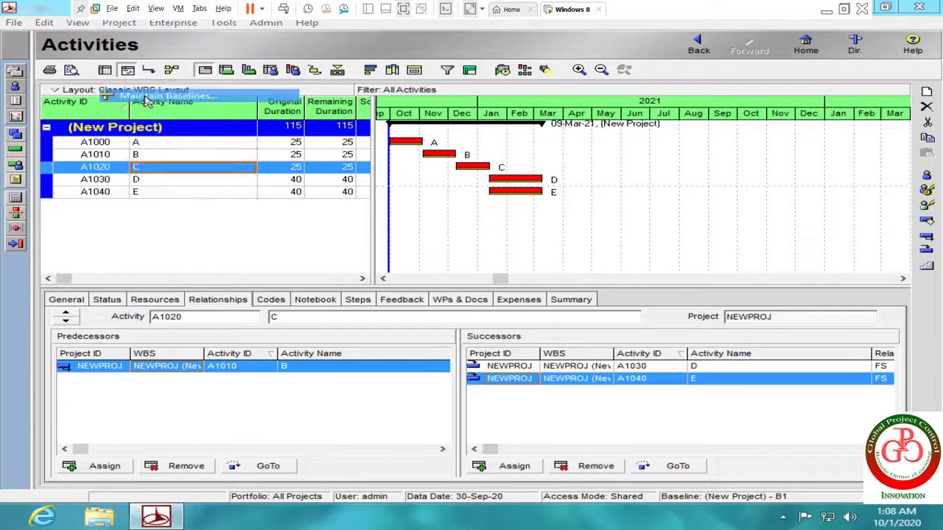
left_click(756, 176)
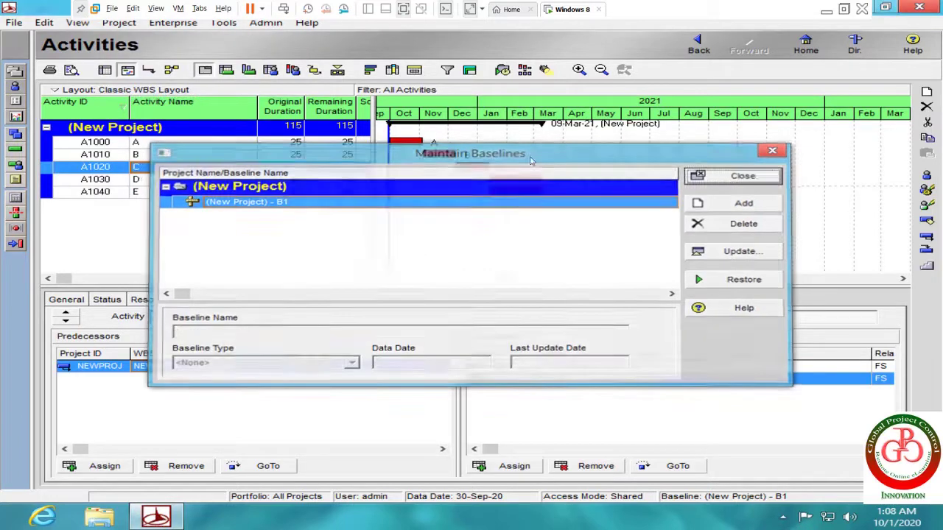
- Set both Project Baseline and Primary baseline to <Current Project> in Assign Baselines
left_click(119, 23)
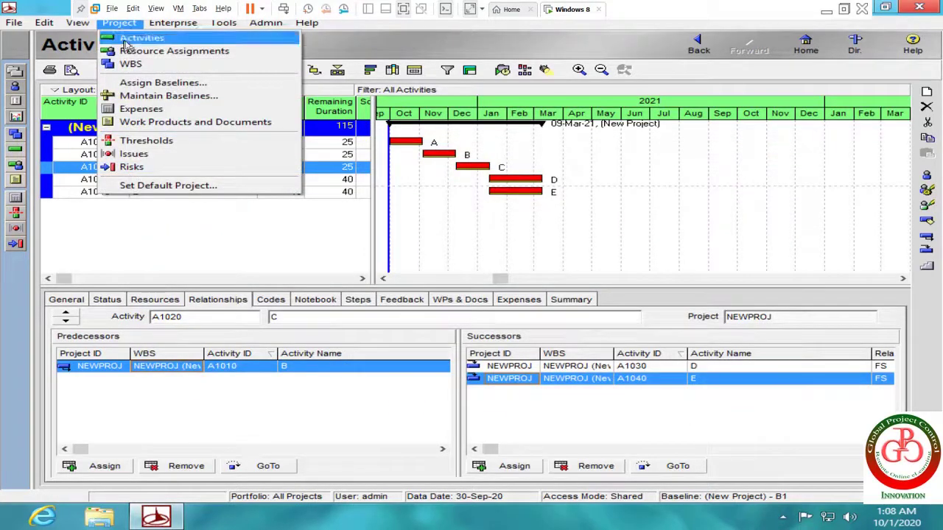
left_click(136, 84)
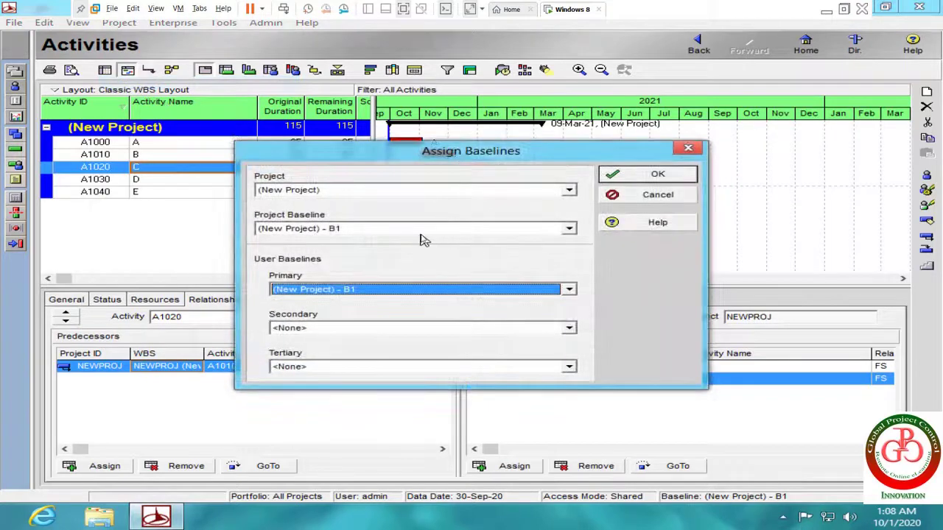
left_click(421, 230)
left_click(384, 251)
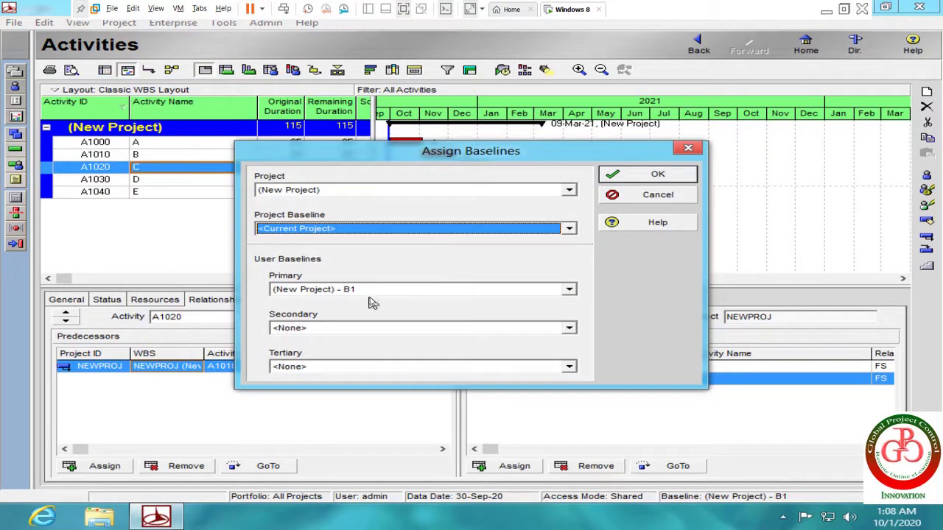
left_click(356, 292)
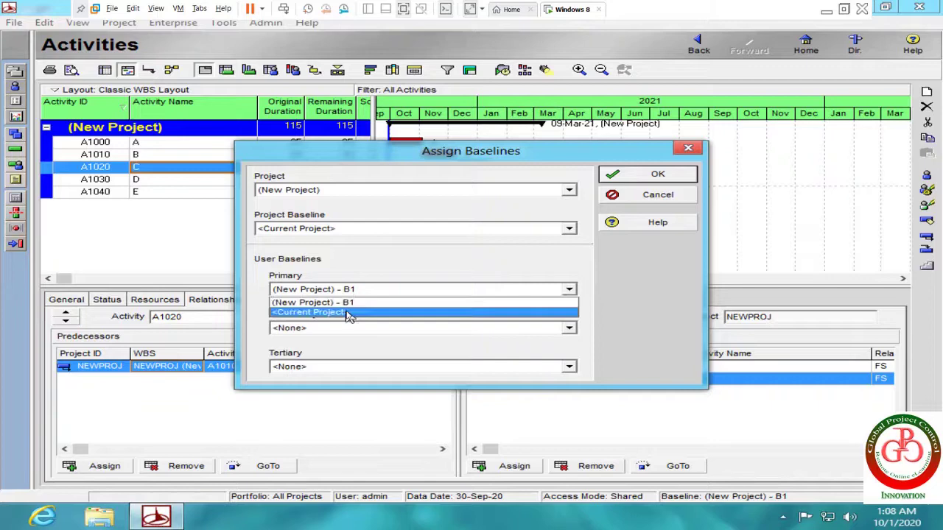
left_click(349, 313)
left_click(658, 175)
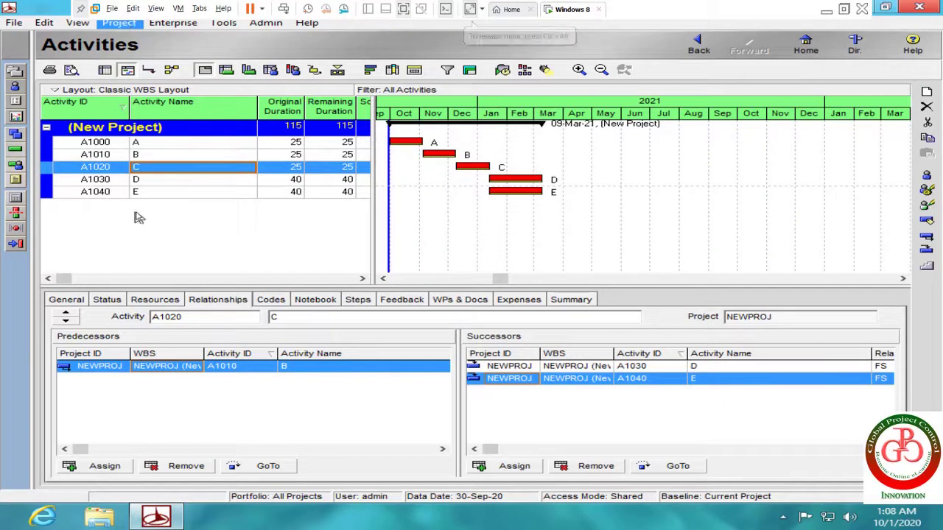
- Delete the (New Project) - B1 baseline in Maintain Baselines, confirming the deletion
left_click(118, 23)
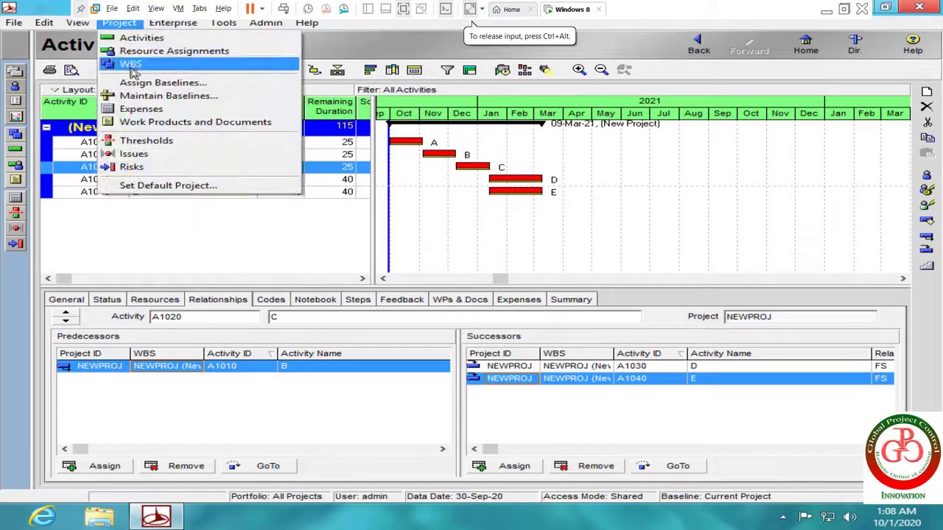
left_click(148, 95)
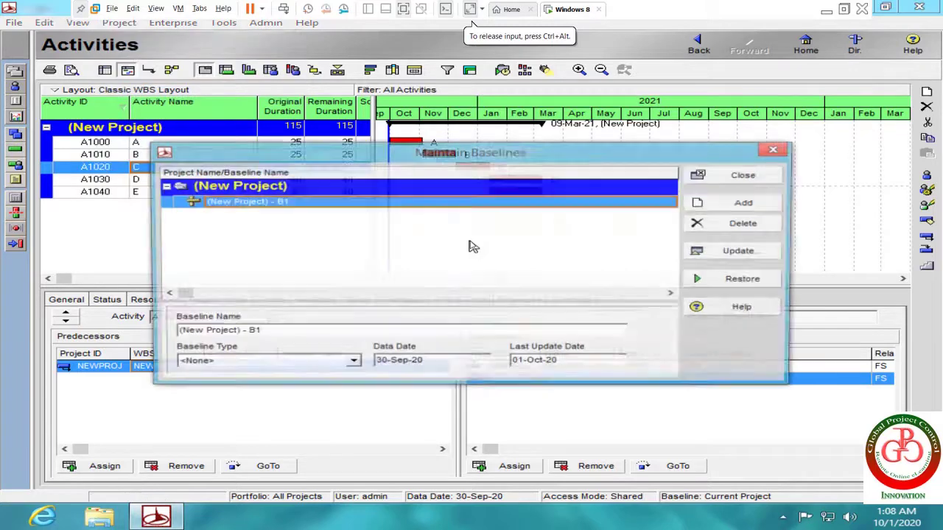
left_click(732, 224)
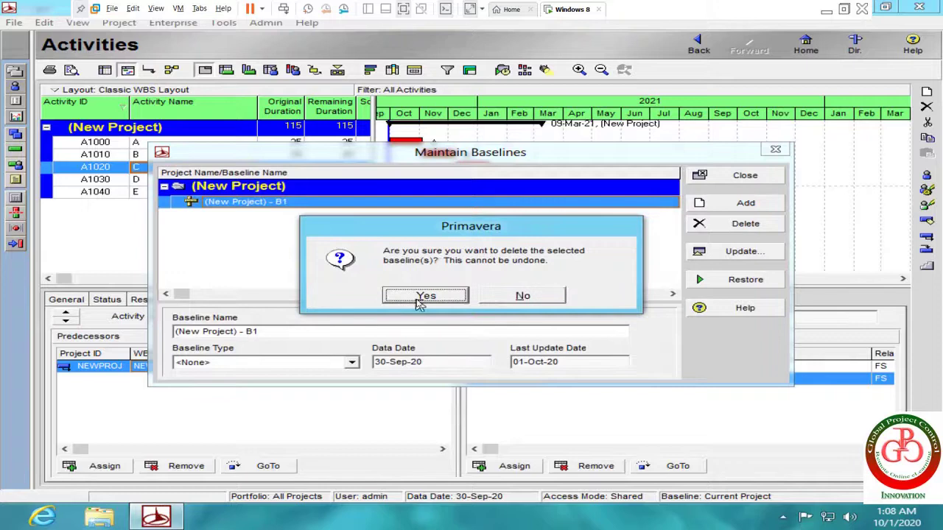
left_click(425, 296)
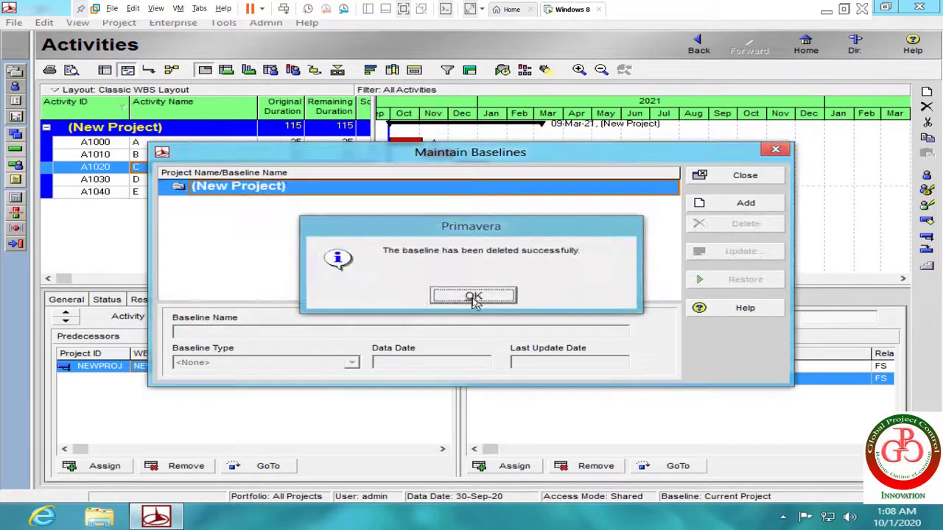
left_click(473, 297)
left_click(737, 176)
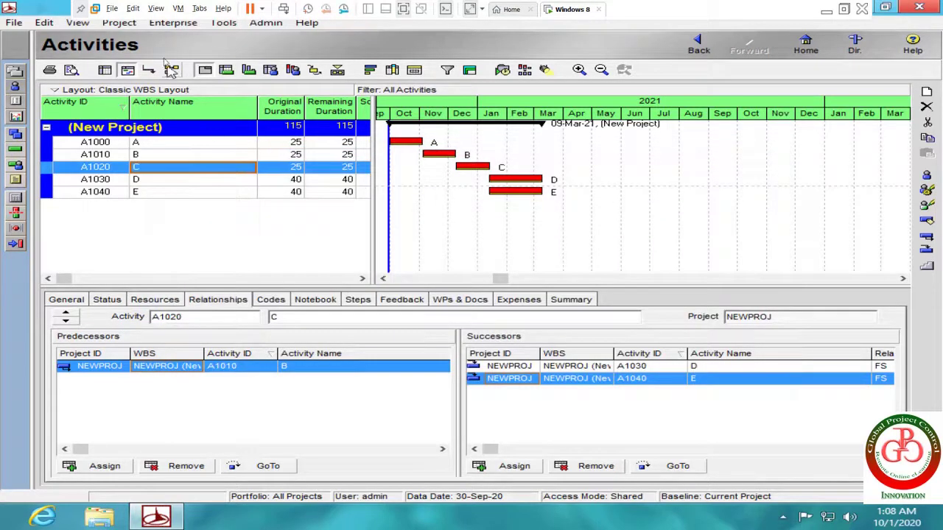
- Check the Assign Baselines dialog and dismiss it without changes
left_click(118, 23)
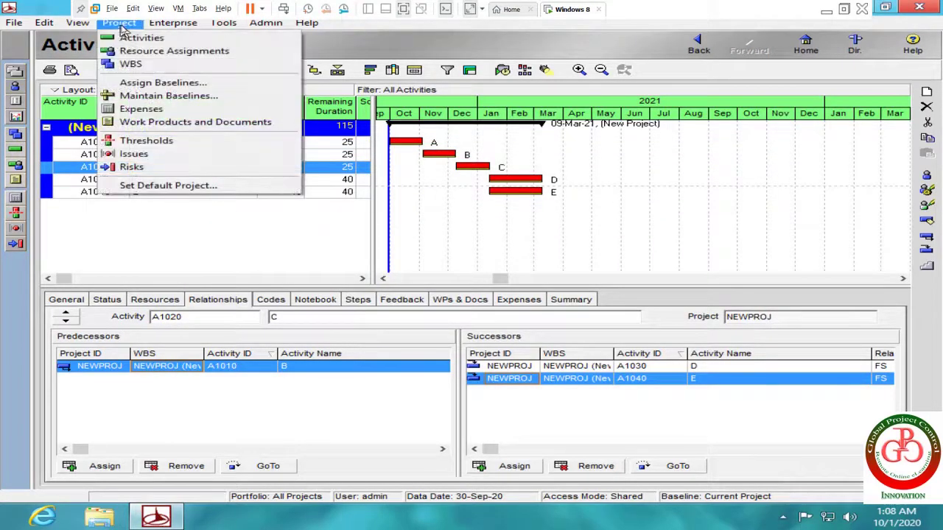
left_click(132, 82)
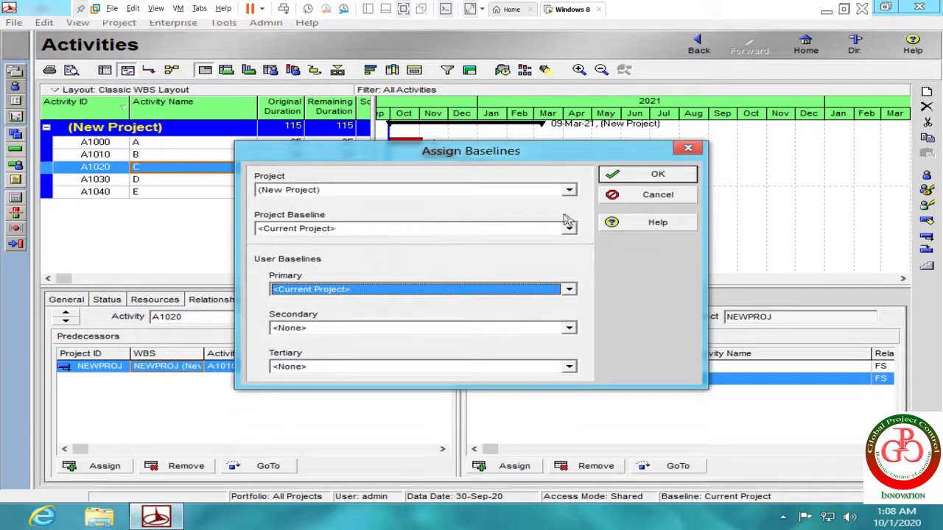
left_click(648, 196)
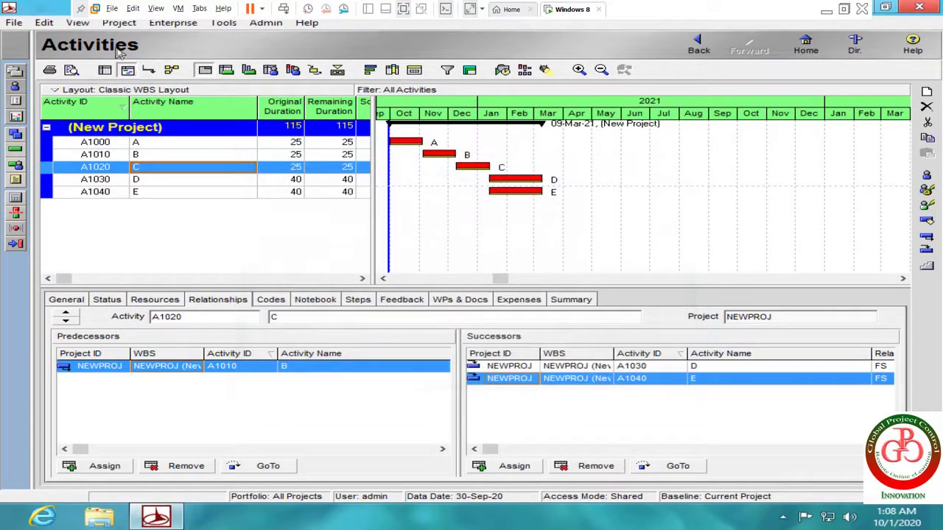
- Add a new B1 baseline saved as a copy of the current project
left_click(119, 22)
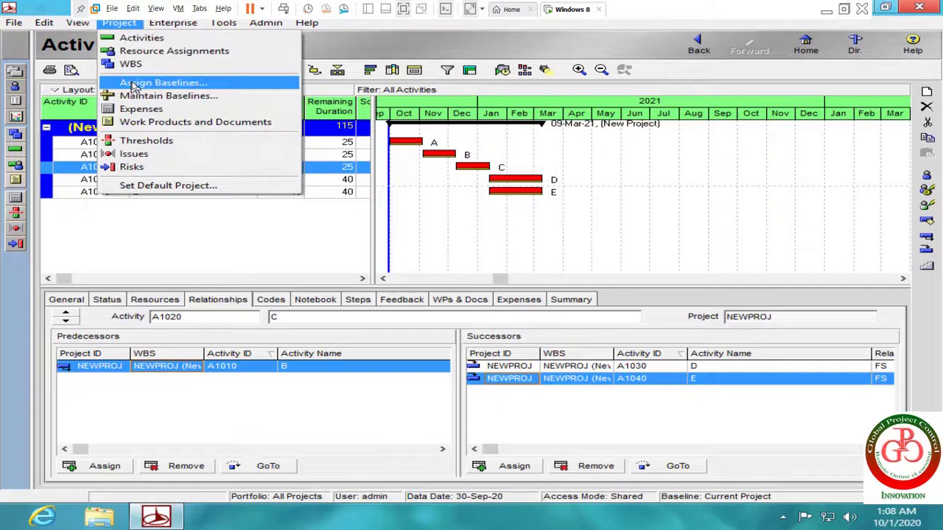
left_click(137, 98)
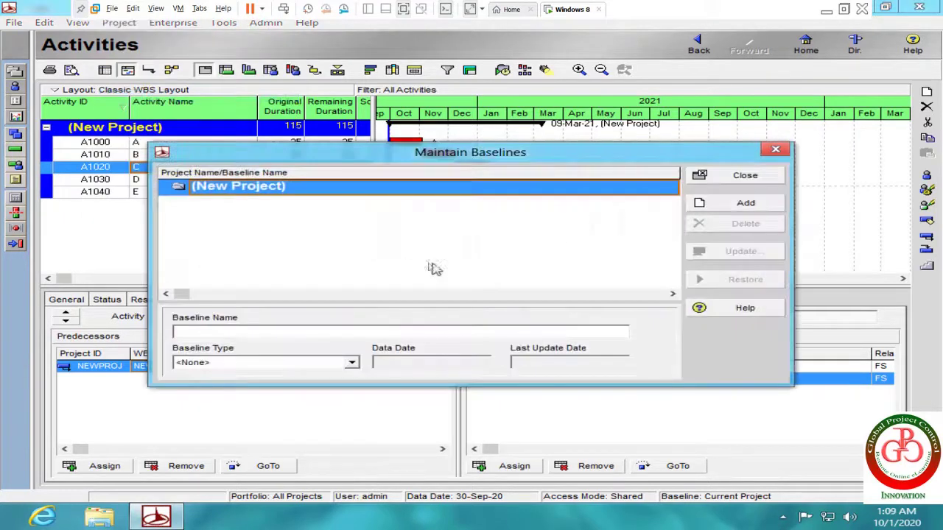
left_click(722, 203)
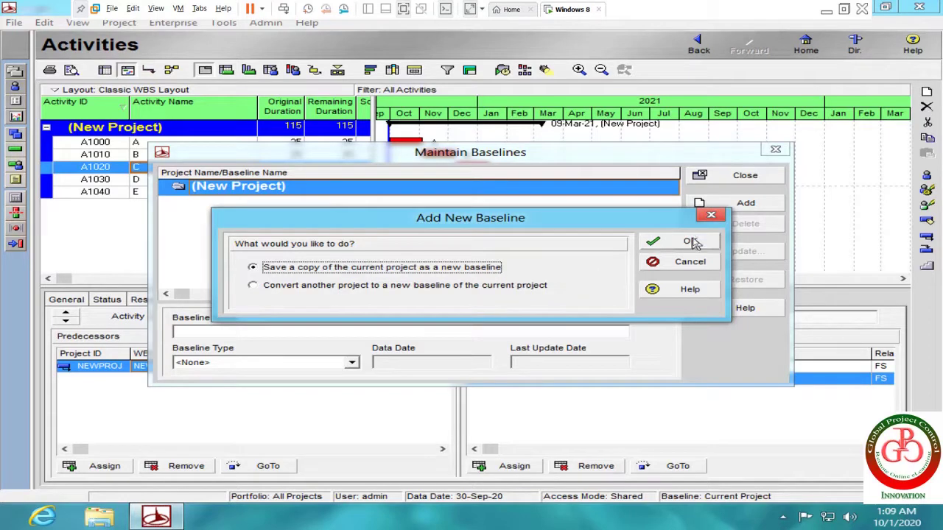
left_click(681, 248)
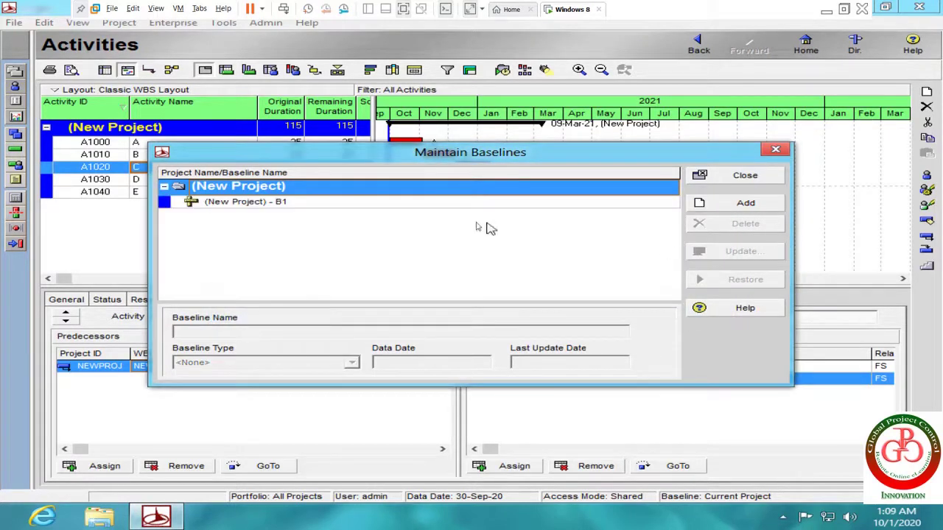
left_click(285, 207)
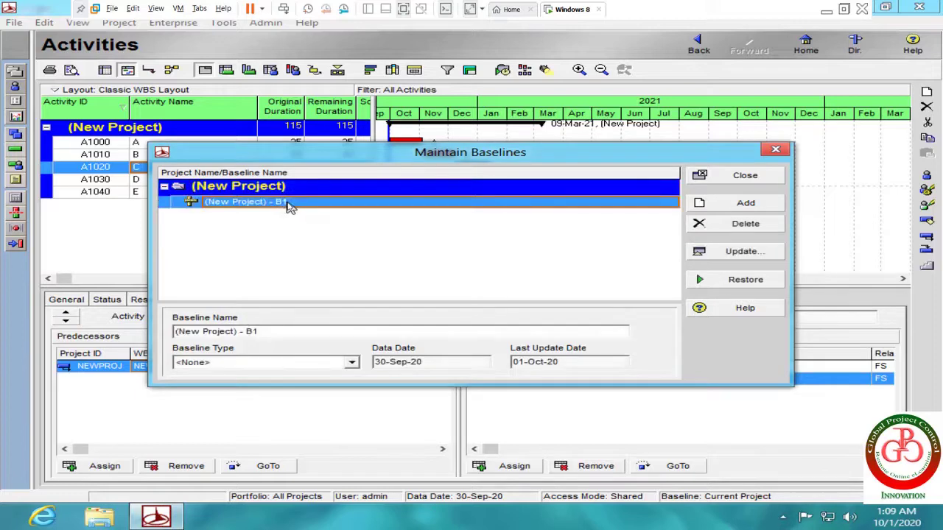
left_click(747, 177)
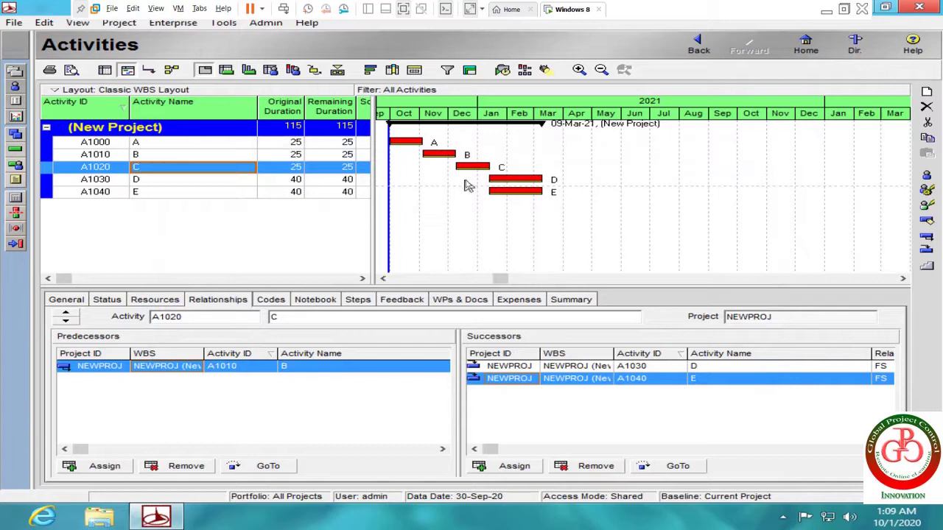
- Set activity A's original duration to 40 days and fill it down to B and C
left_click(298, 145)
left_click(300, 147)
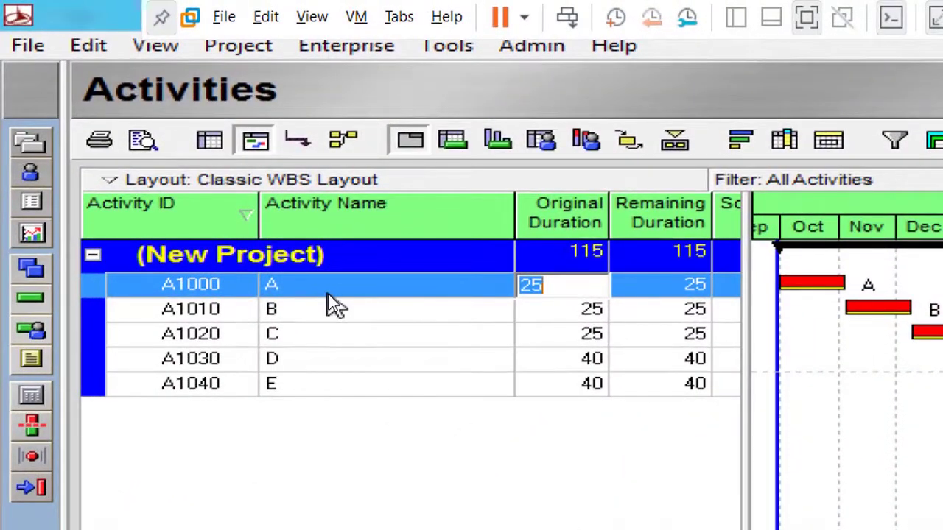
type("40")
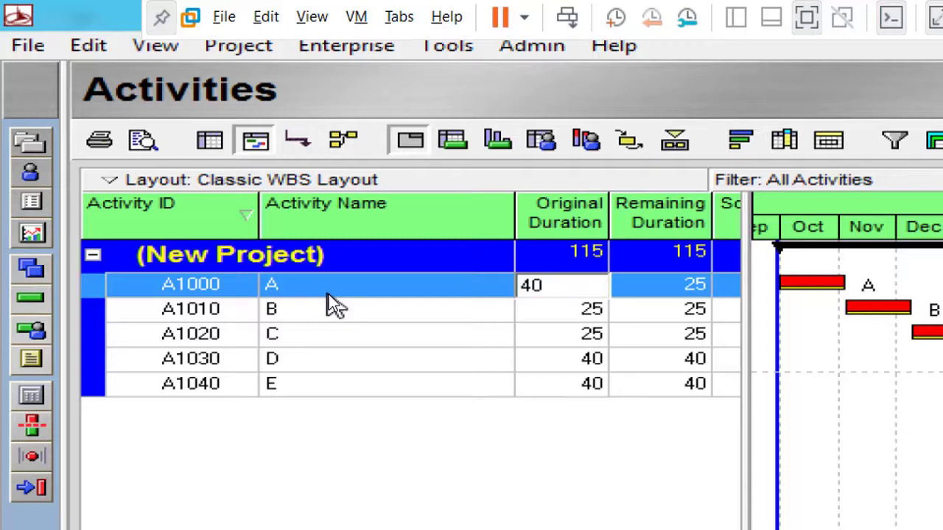
key("Return")
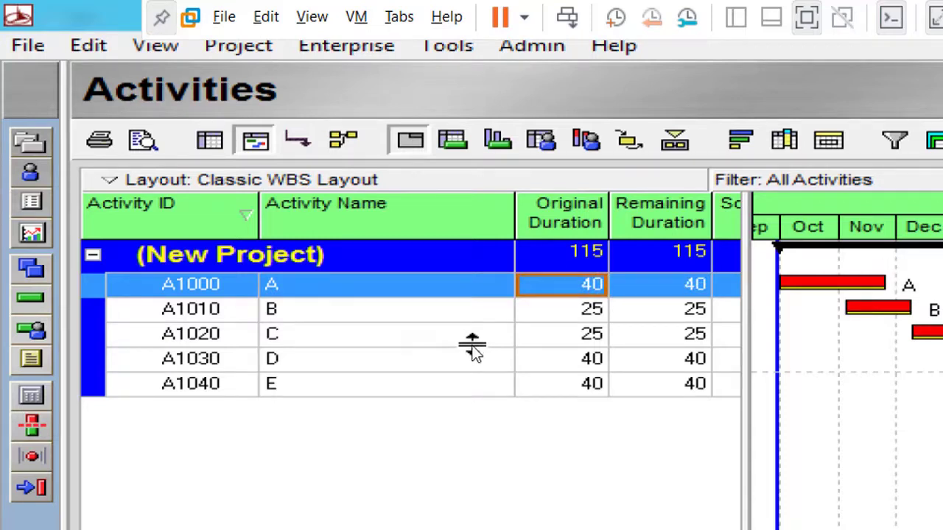
left_click(560, 343, "shift")
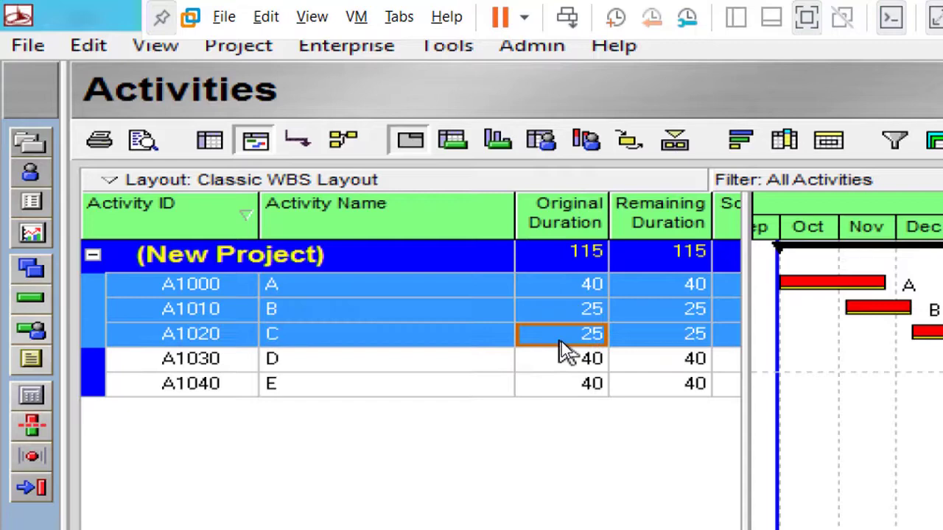
right_click(564, 337)
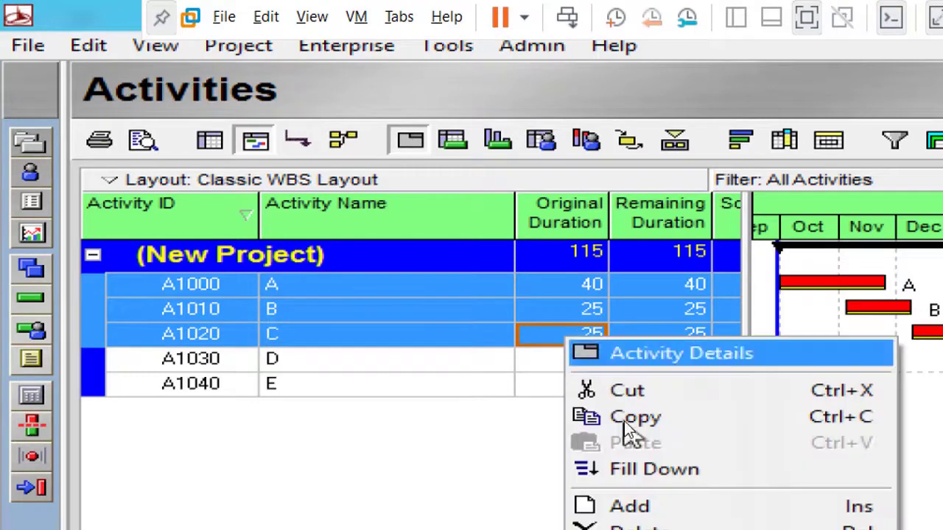
left_click(641, 477)
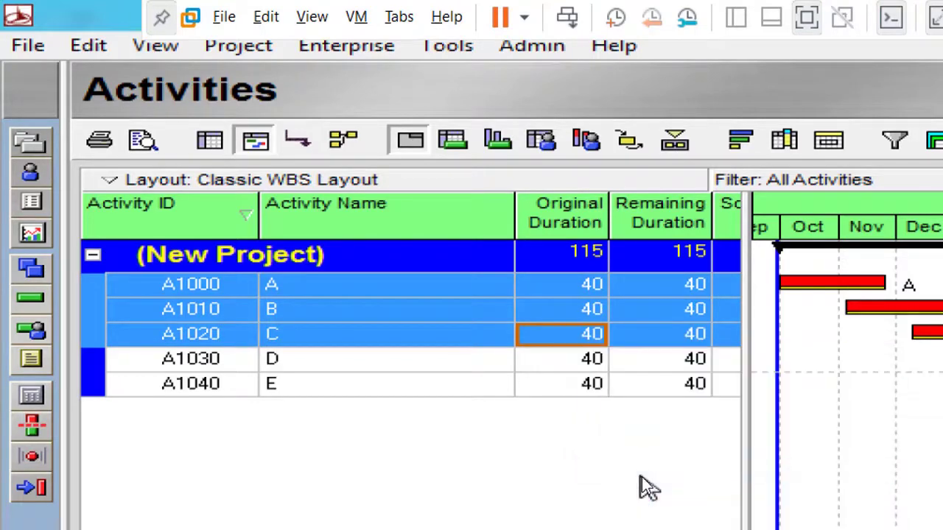
- Set the original durations of activities D and E to 20 days each
left_click(594, 366)
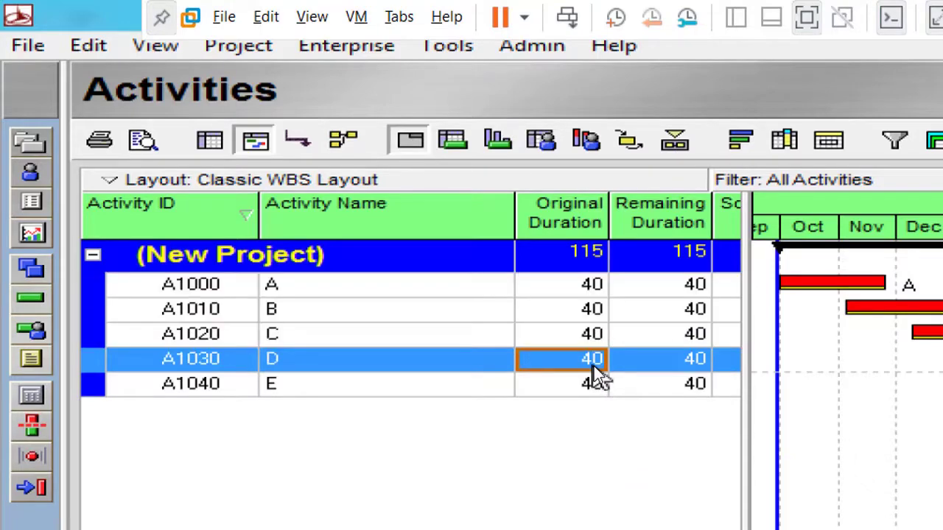
type("20")
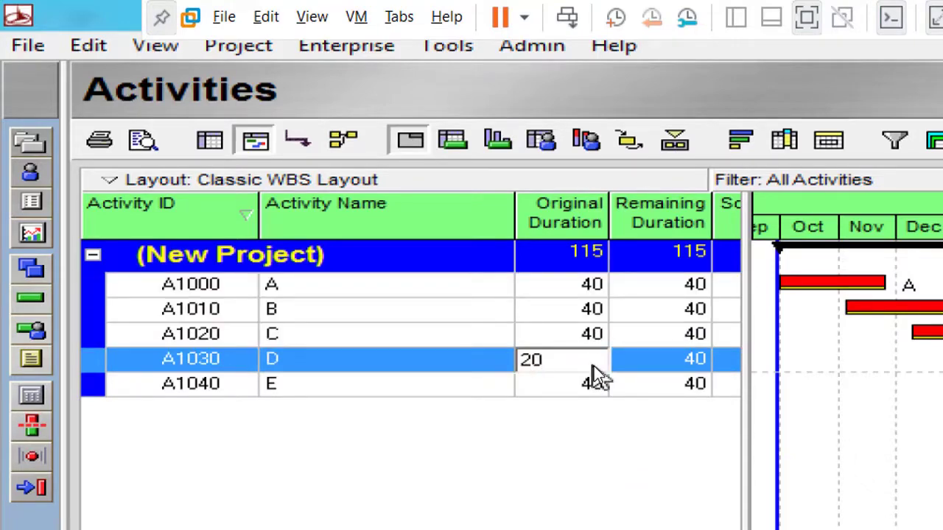
key("Return")
key("Down")
type("20")
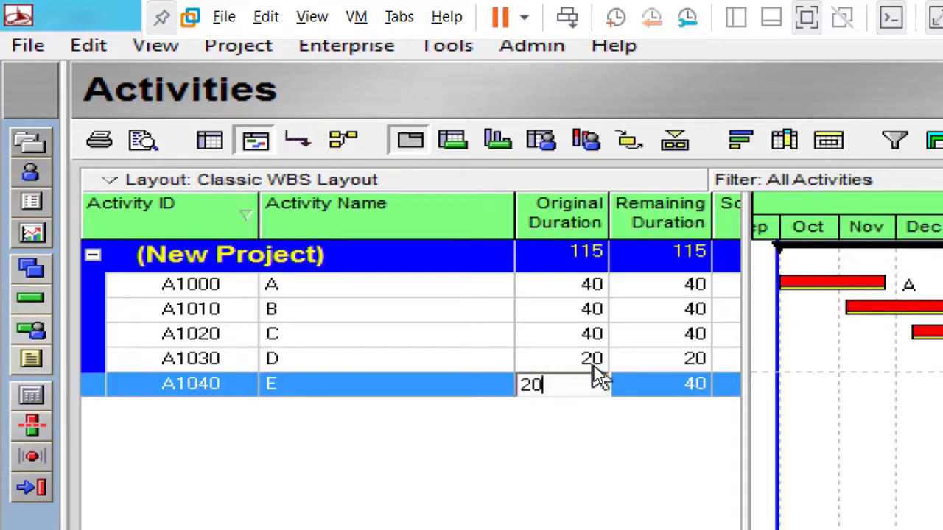
key("Return")
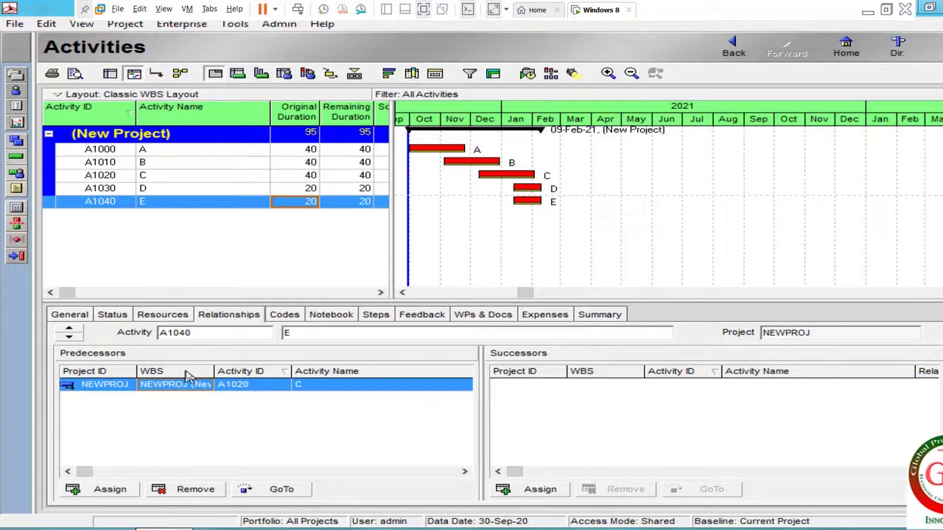
- Replace activity E's predecessor C with activity D (A1030)
left_click(175, 504)
key("Return")
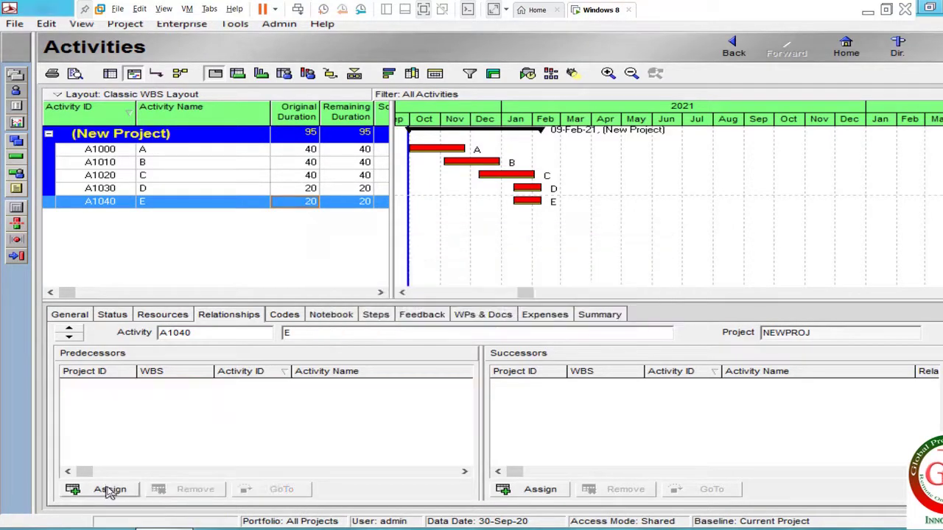
left_click(109, 490)
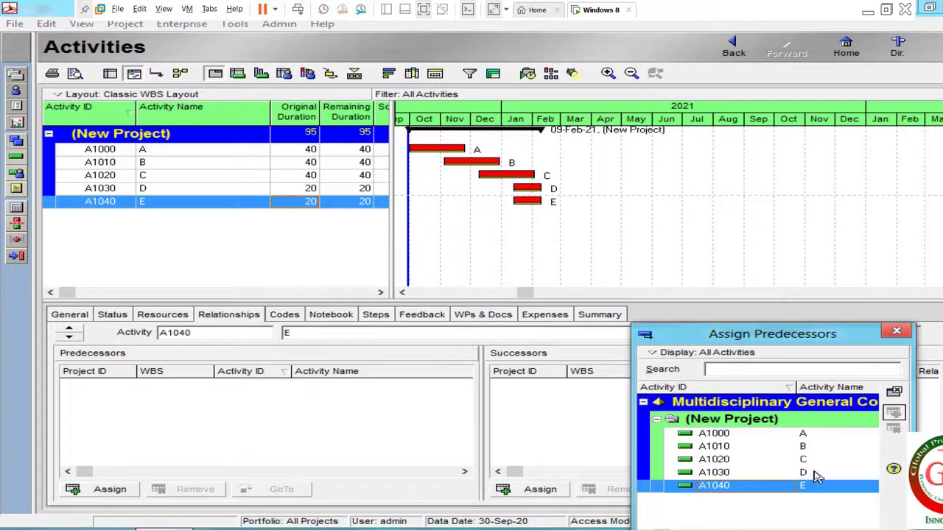
double_click(810, 473)
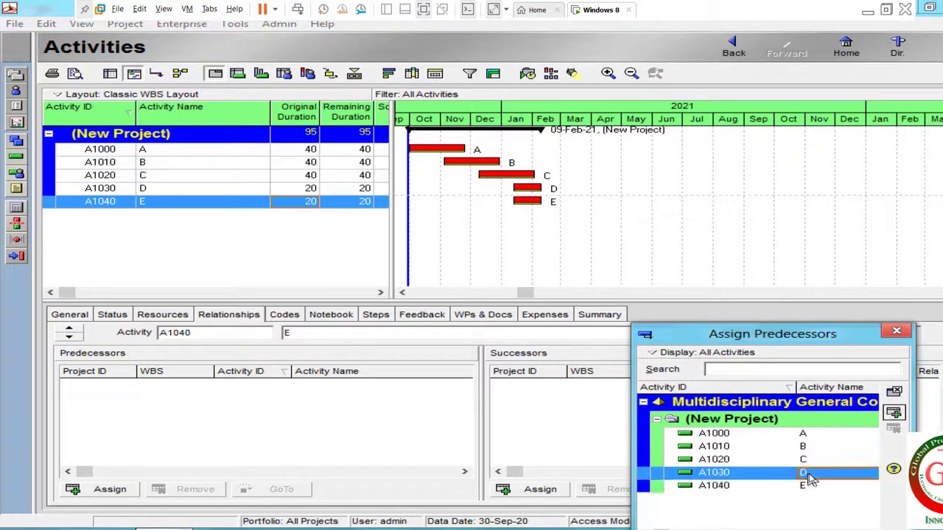
left_click(894, 395)
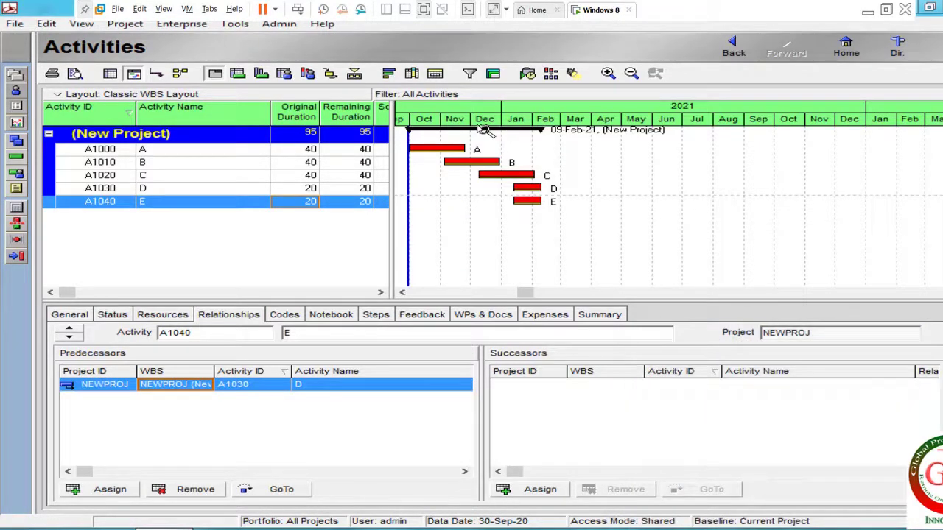
- Reschedule with F9, then assign (New Project) - B1 as project and primary baseline
key("F9")
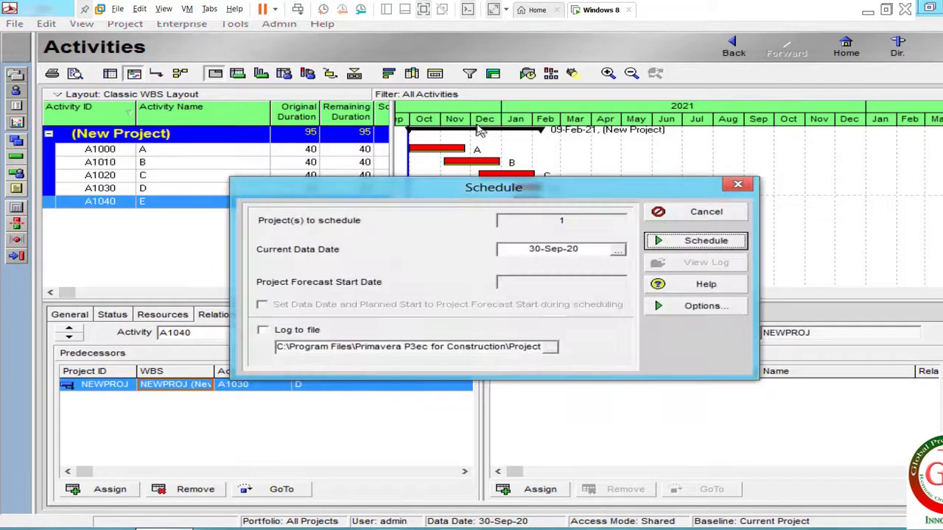
key("Return")
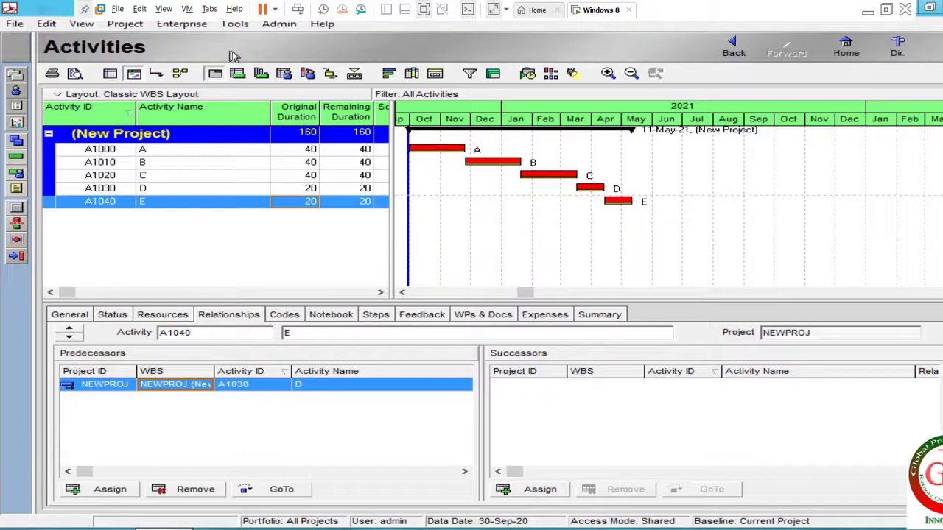
left_click(125, 24)
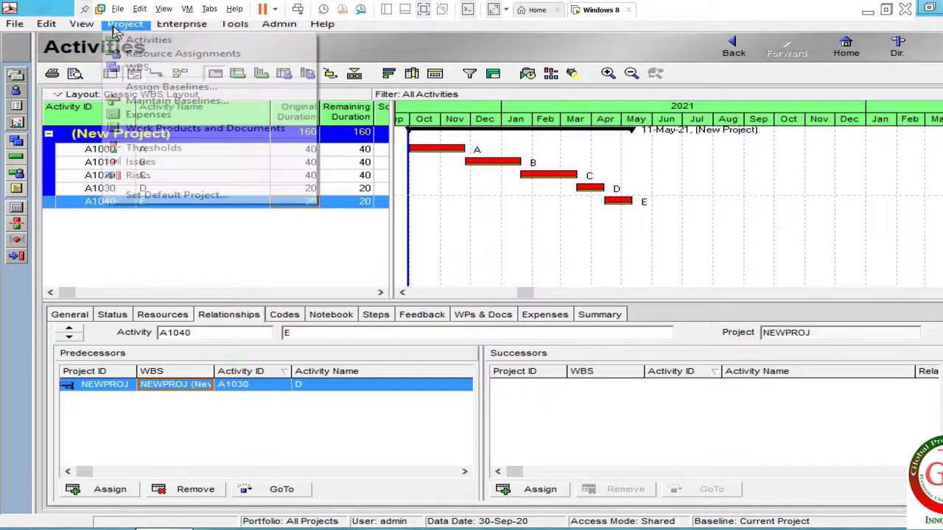
left_click(137, 87)
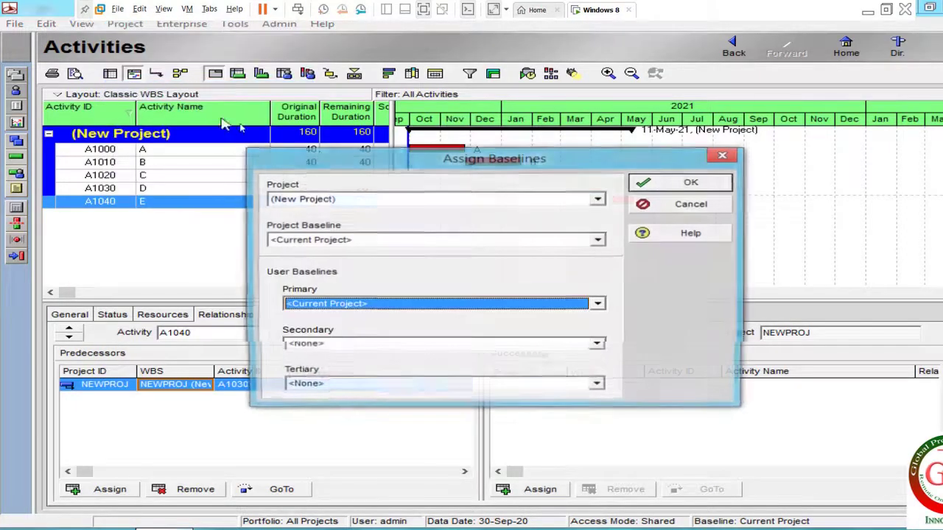
left_click(375, 241)
left_click(363, 253)
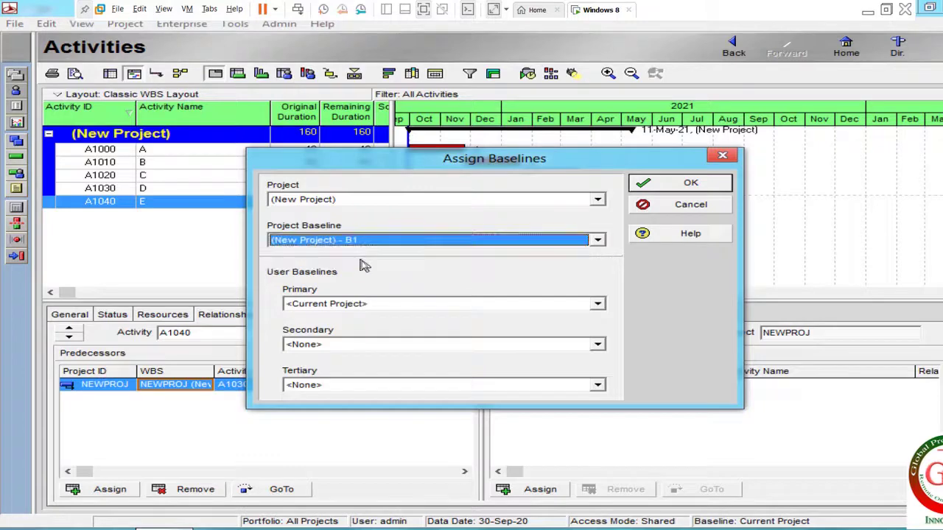
left_click(368, 305)
left_click(370, 317)
left_click(648, 183)
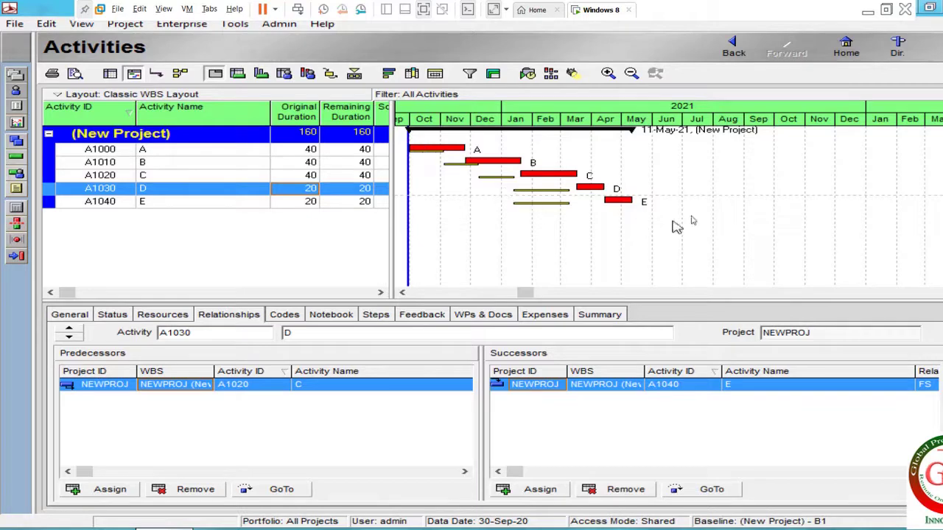
- Make the Gantt chart's Critical Remaining Work bars red in the Bars dialog
right_click(736, 167)
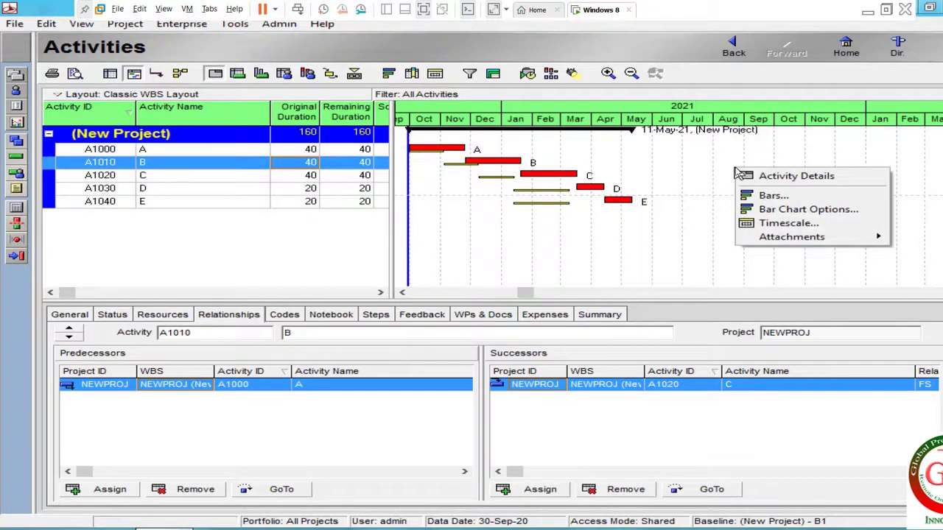
left_click(761, 197)
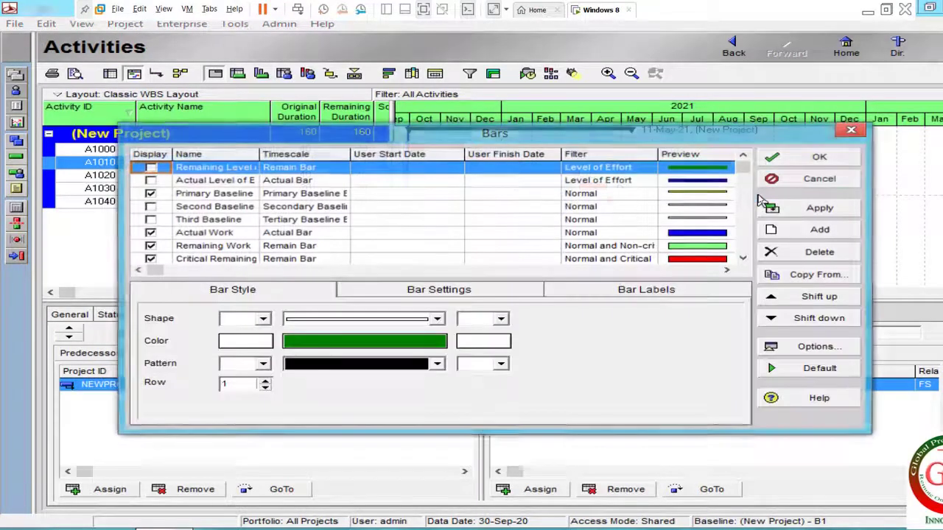
left_click(608, 195)
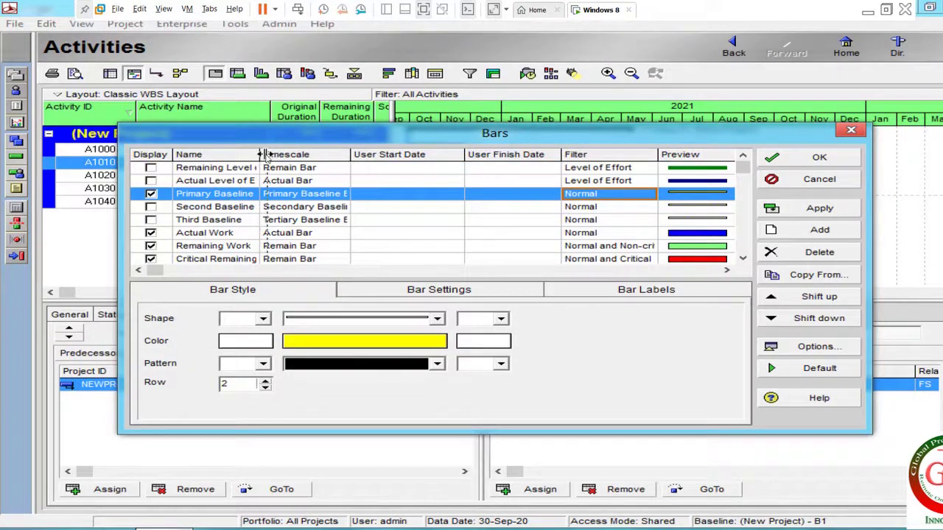
left_click_drag(259, 155, 271, 154)
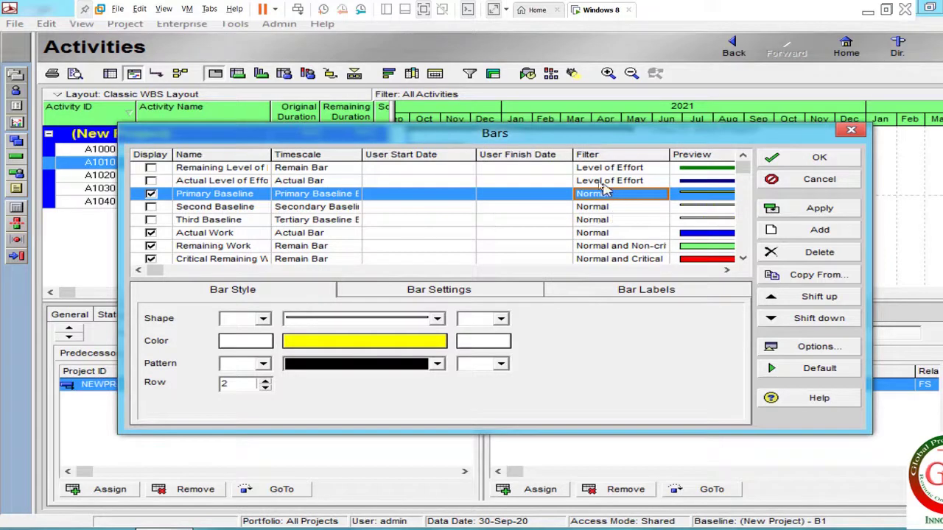
left_click_drag(572, 155, 557, 155)
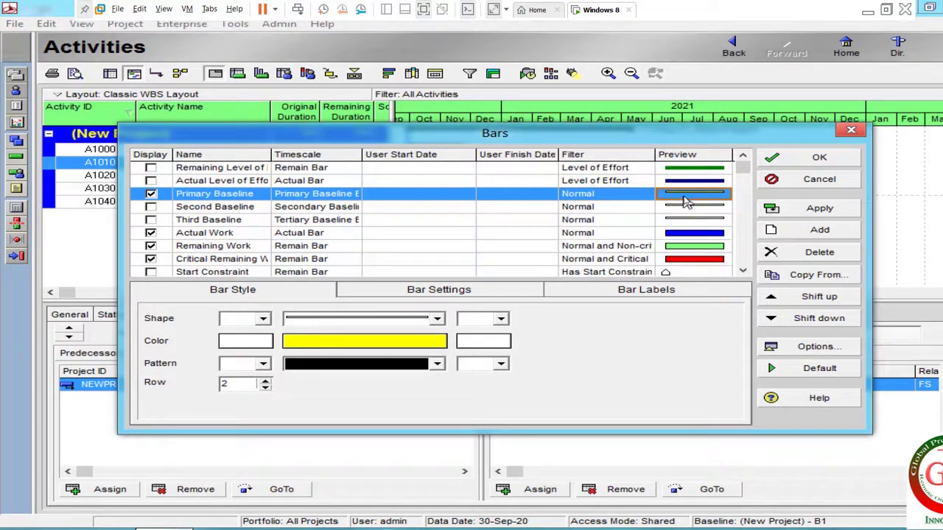
left_click(443, 251)
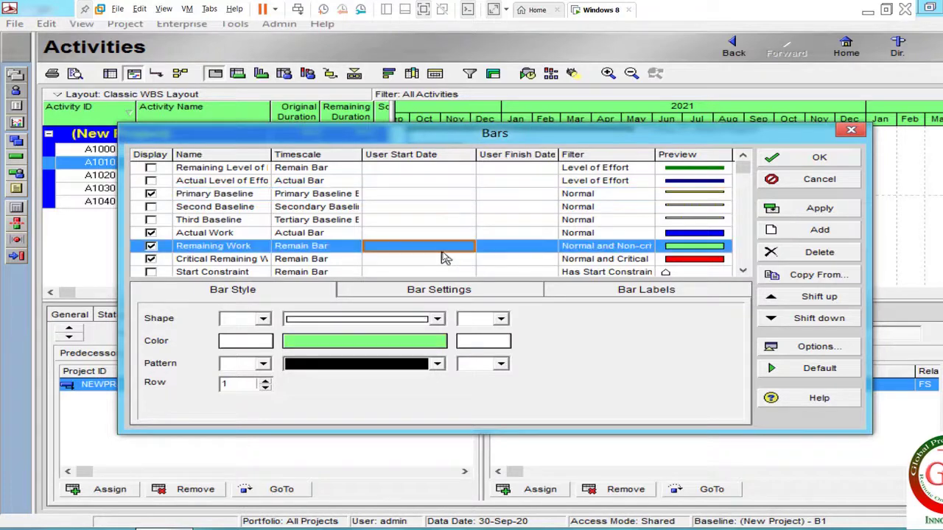
left_click(236, 261)
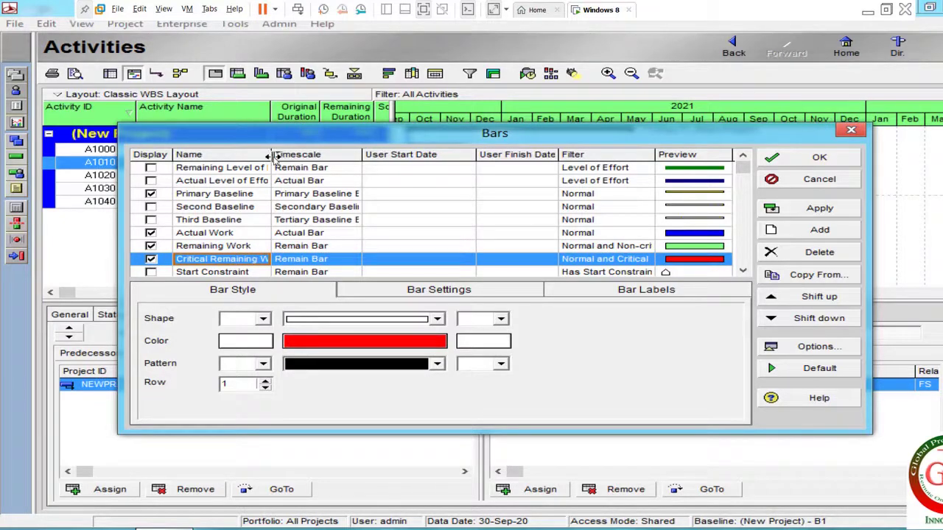
left_click_drag(272, 153, 298, 152)
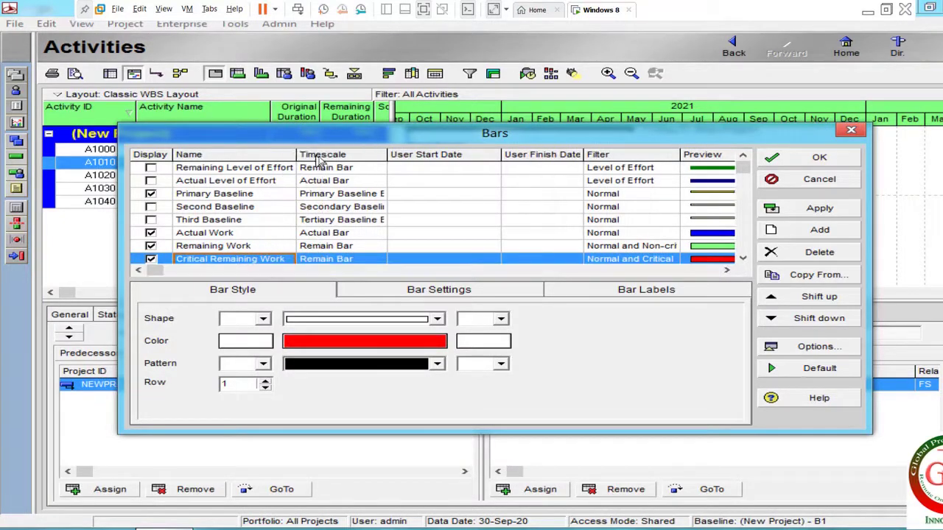
left_click(779, 163)
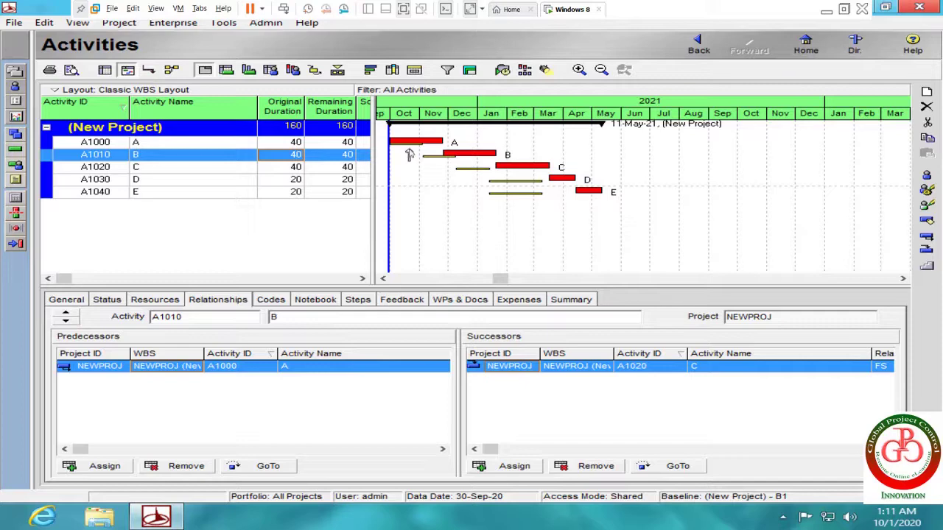
- Switch the Project Baseline and Primary baseline back to <Current Project>
left_click(120, 24)
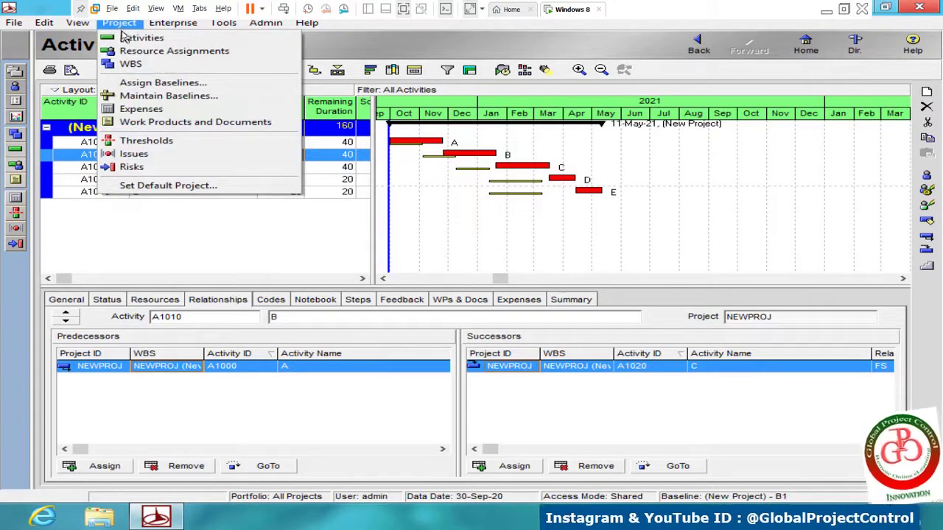
left_click(144, 87)
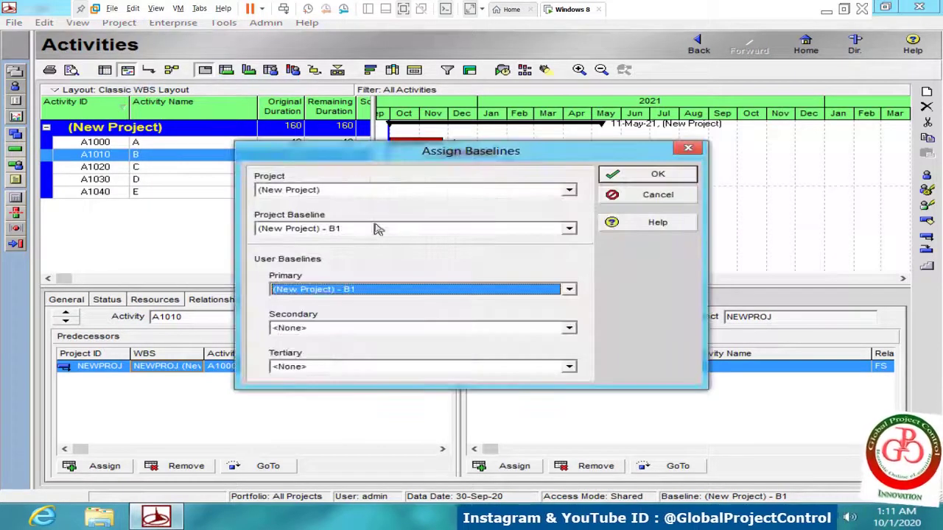
left_click(374, 230)
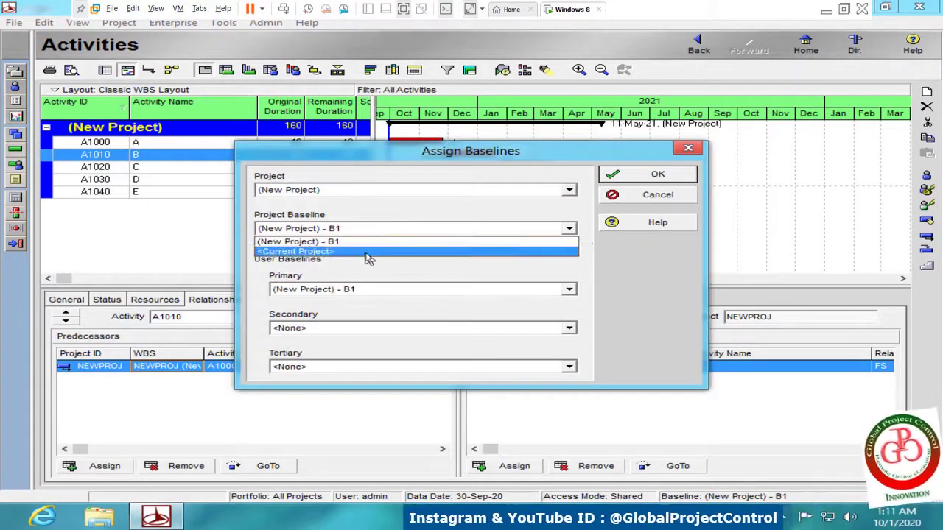
left_click(366, 252)
left_click(361, 289)
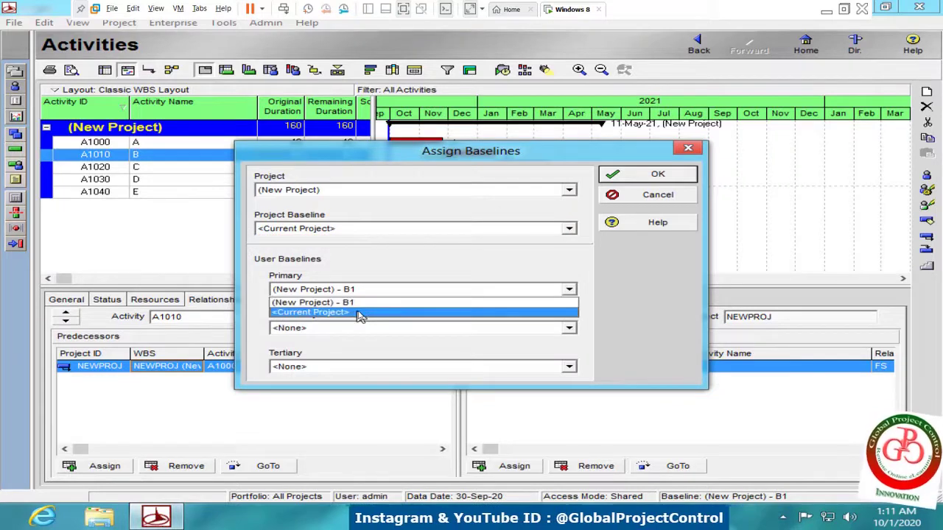
left_click(361, 312)
left_click(619, 177)
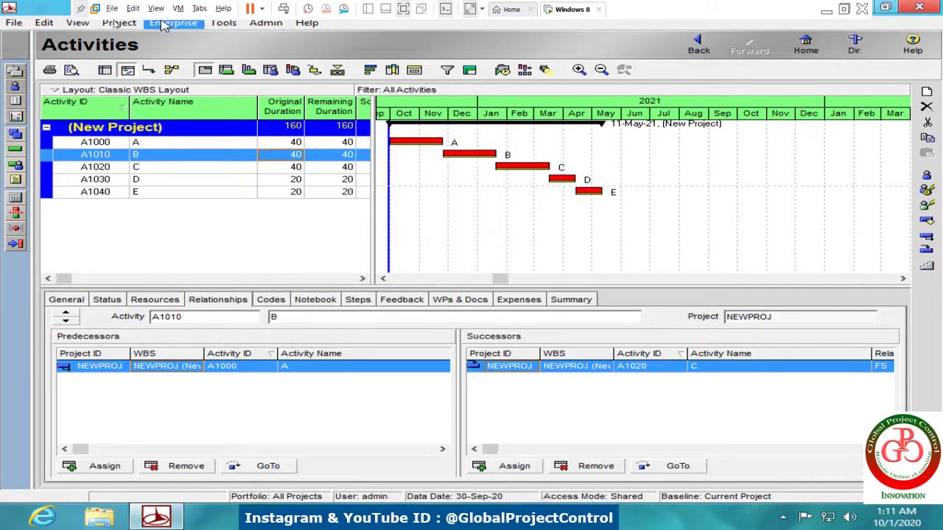
left_click(119, 23)
left_click(169, 95)
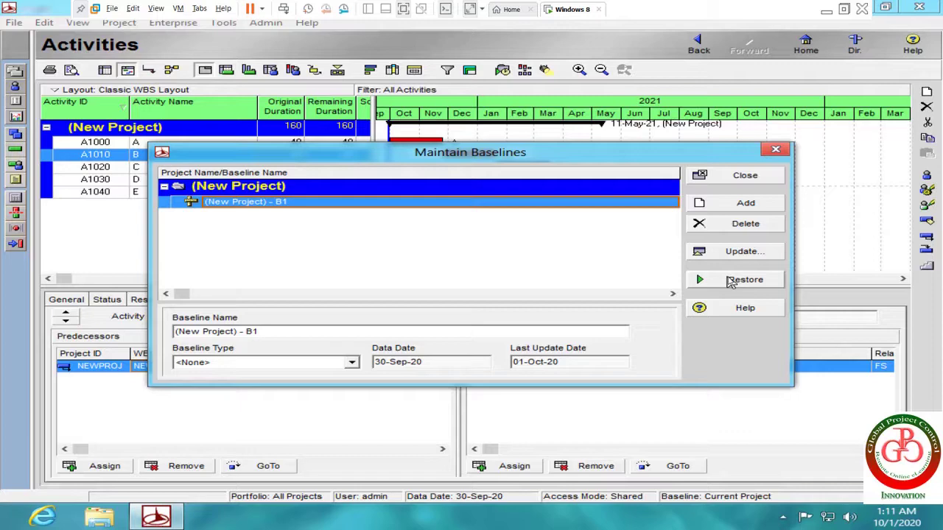
left_click(743, 180)
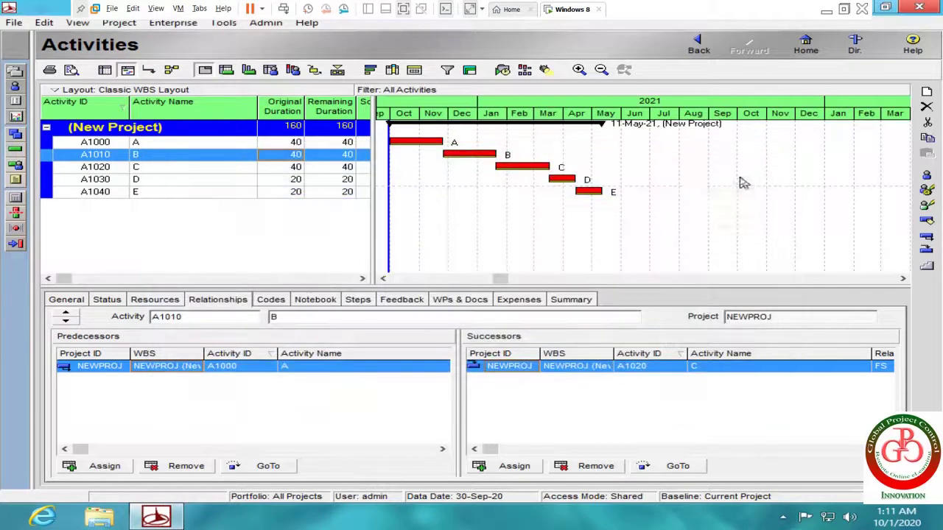
- Reassign (New Project) - B1 as both the project and primary baseline
left_click(121, 24)
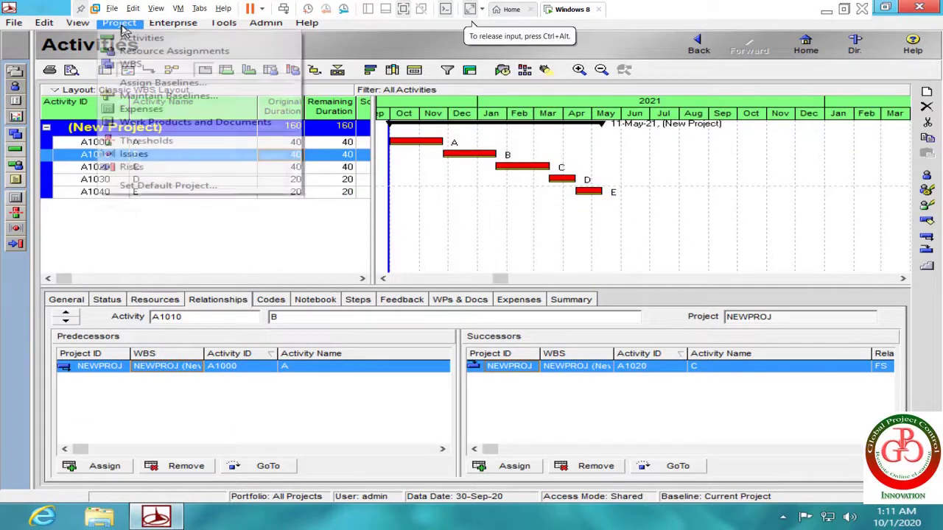
left_click(134, 82)
left_click(415, 230)
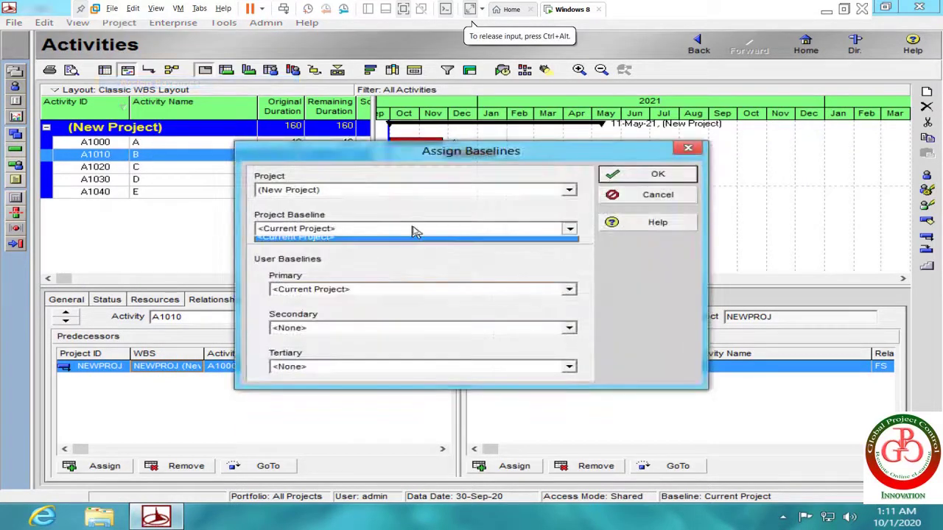
left_click(402, 242)
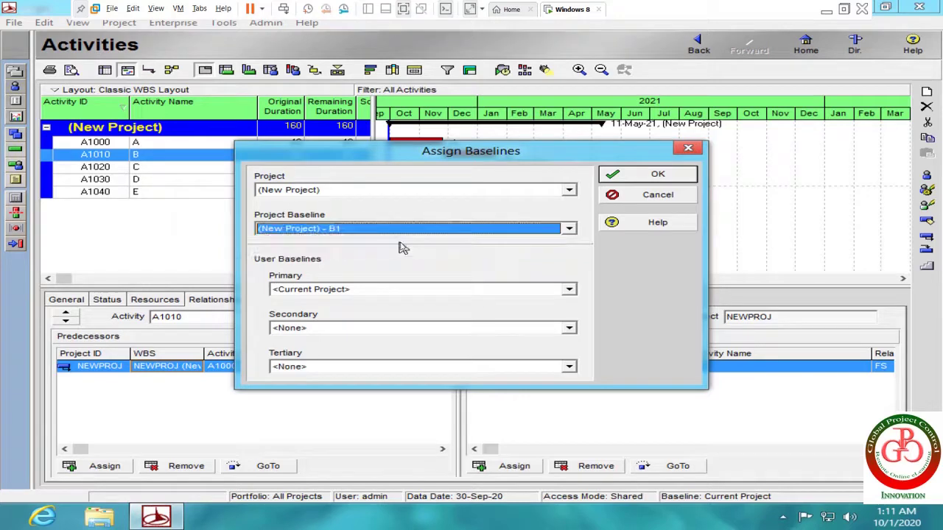
left_click(402, 289)
left_click(400, 302)
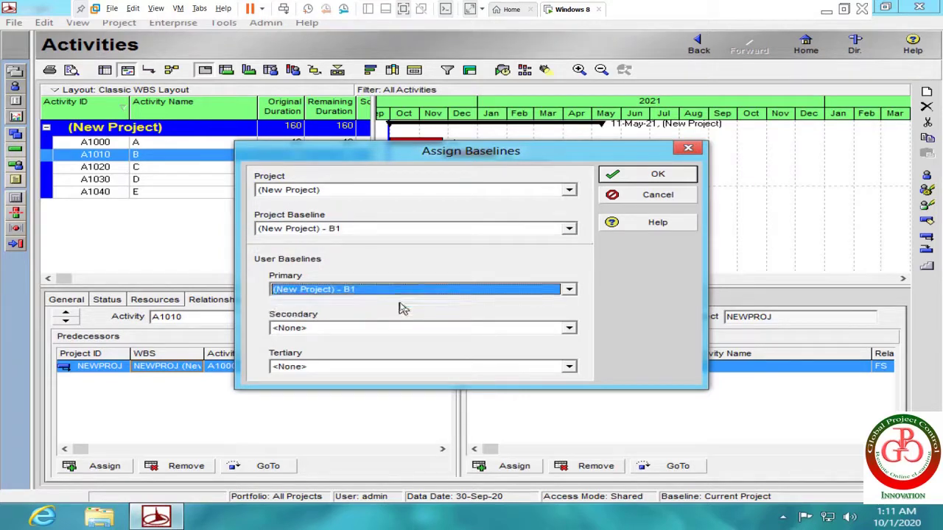
left_click(606, 179)
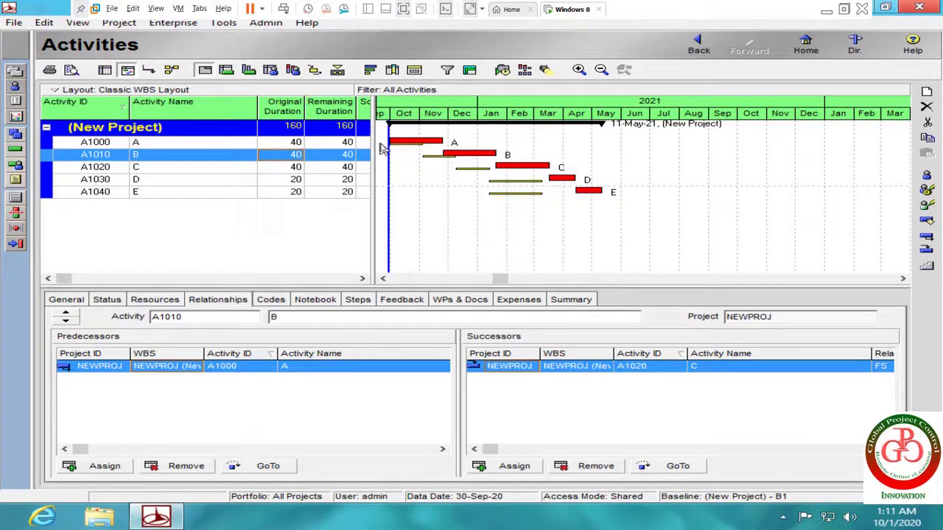
- Select activity E (A1040) and open Maintain Baselines to view B1
left_click(199, 193)
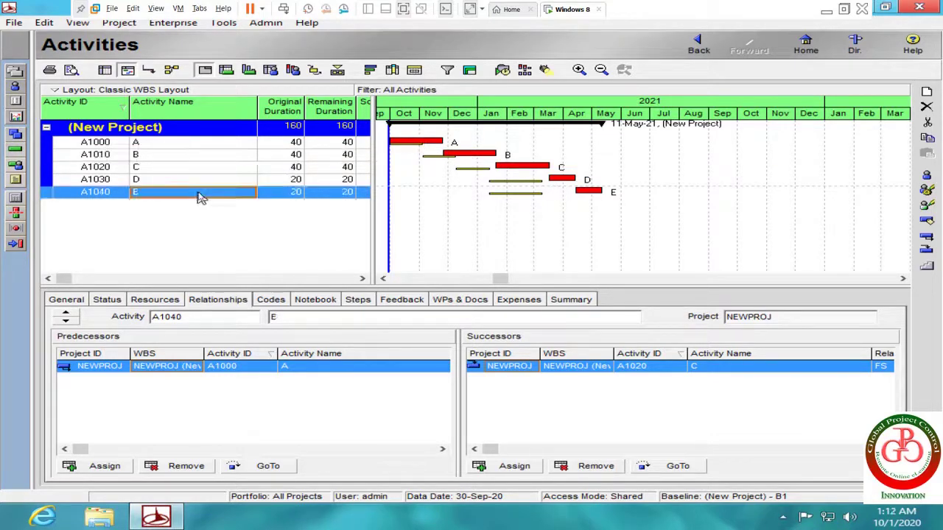
left_click(124, 24)
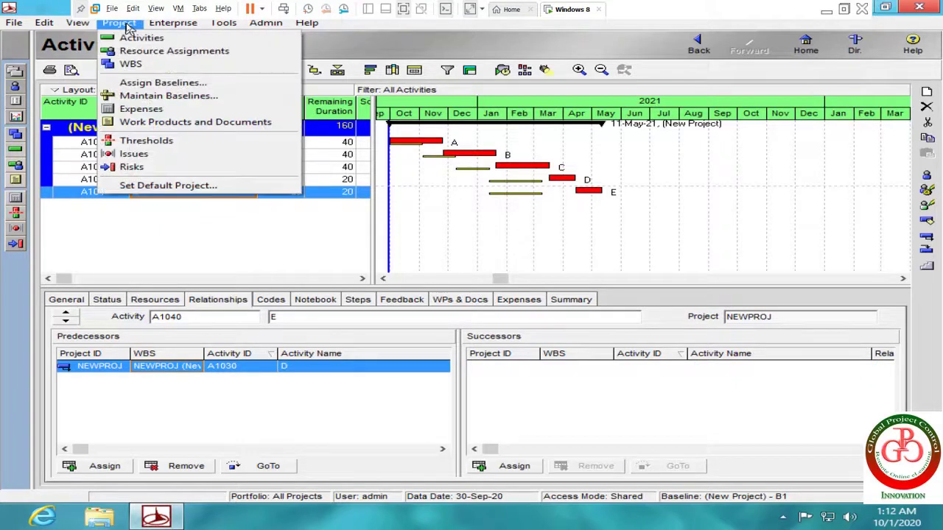
left_click(157, 97)
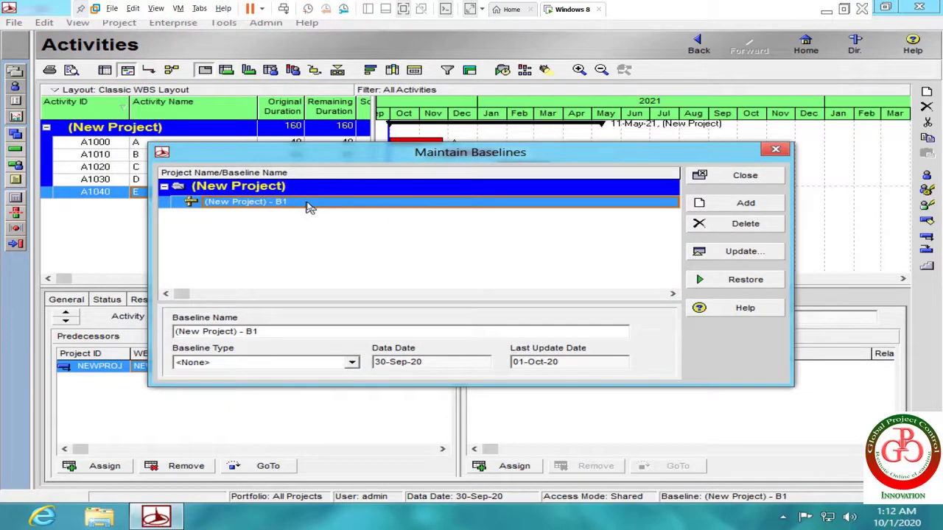
- Update baseline B1 with relationships and dates, keeping activities no longer in the project
left_click(721, 254)
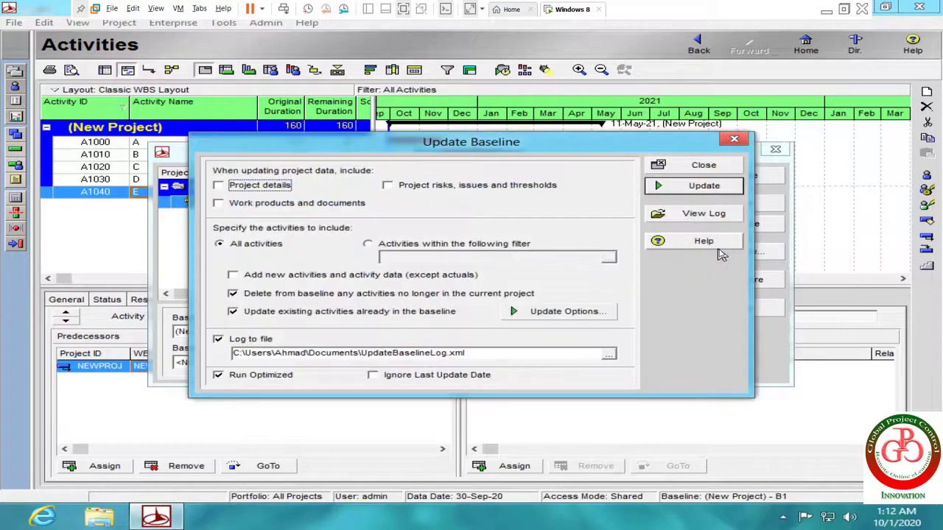
left_click(308, 295)
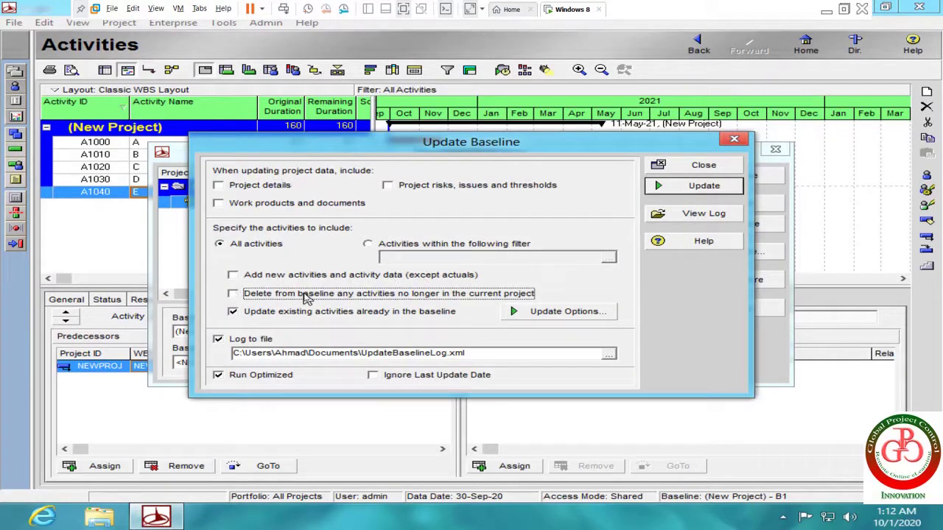
left_click(554, 316)
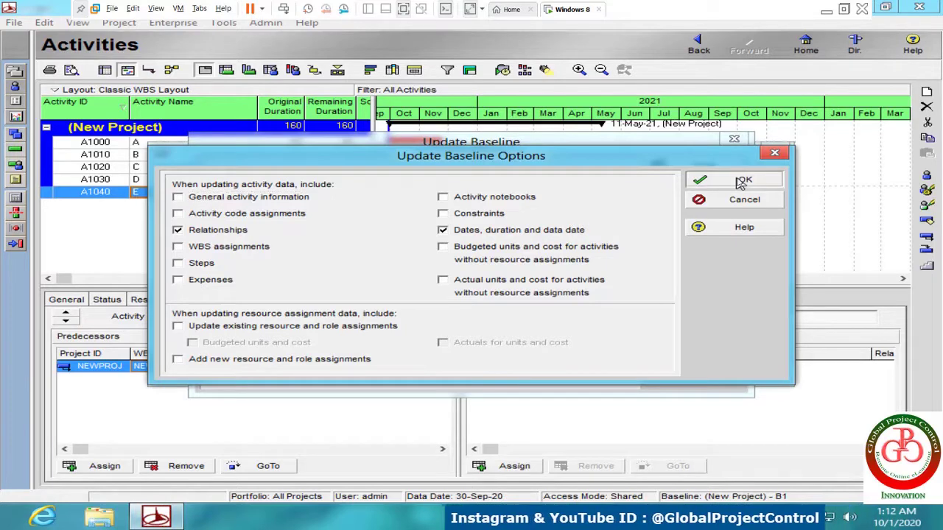
left_click(741, 182)
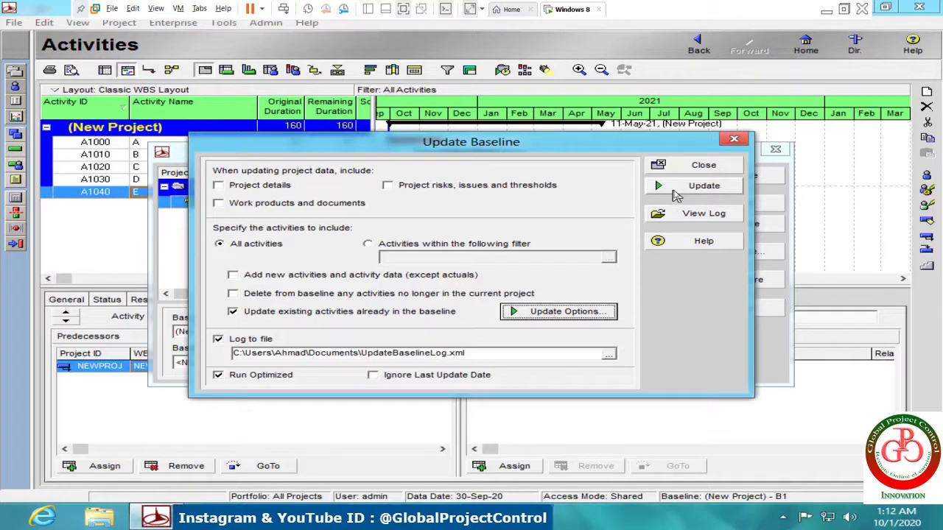
left_click(674, 190)
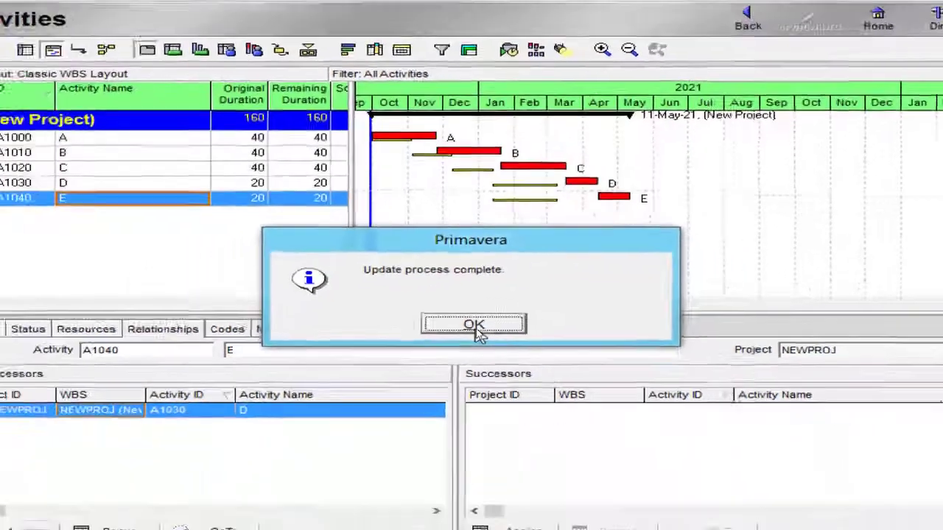
- Acknowledge the completed B1 update and close the Update Baseline and Maintain Baselines dialogs
left_click(478, 328)
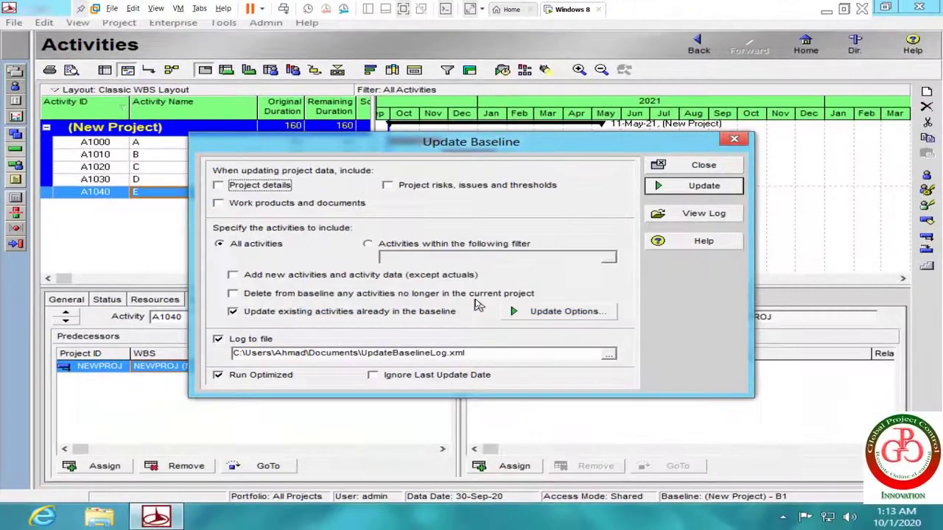
left_click(685, 171)
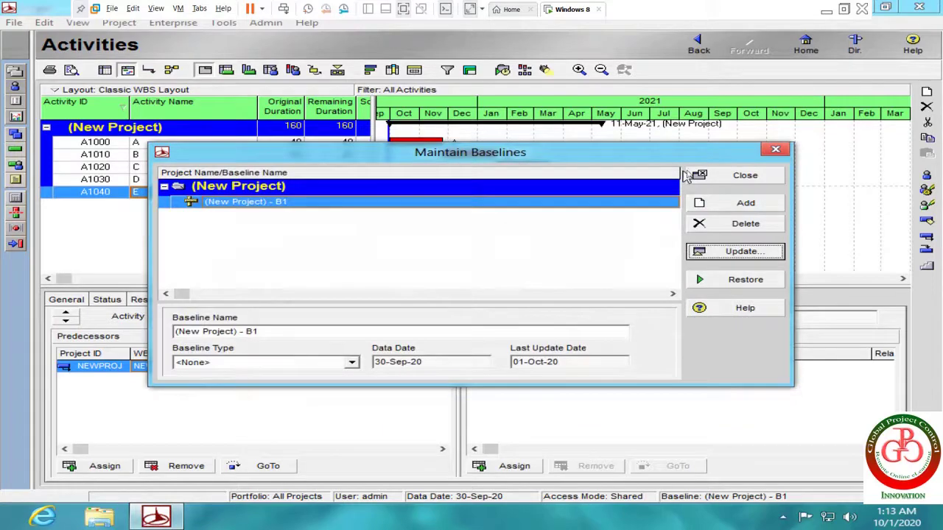
left_click(687, 175)
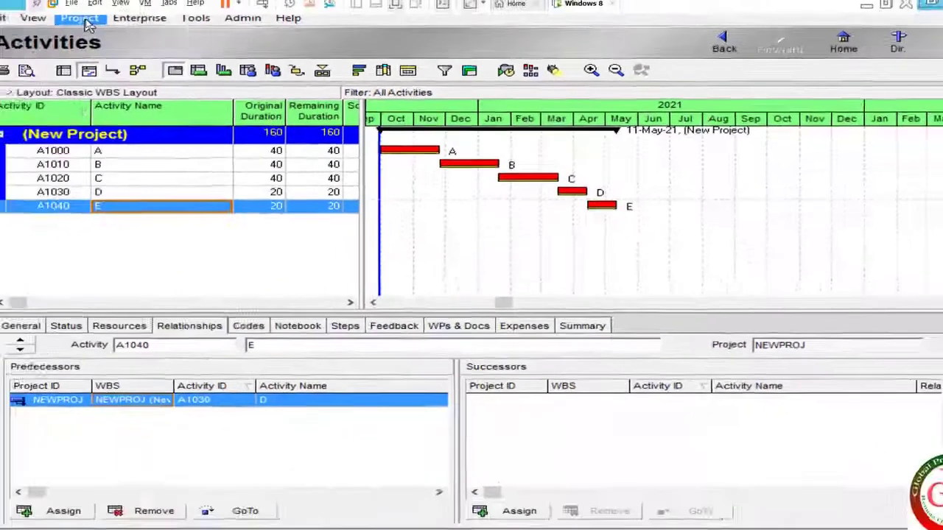
- Review the baseline assignments and cancel without changes, keeping B1 as project baseline
left_click(87, 25)
left_click(137, 83)
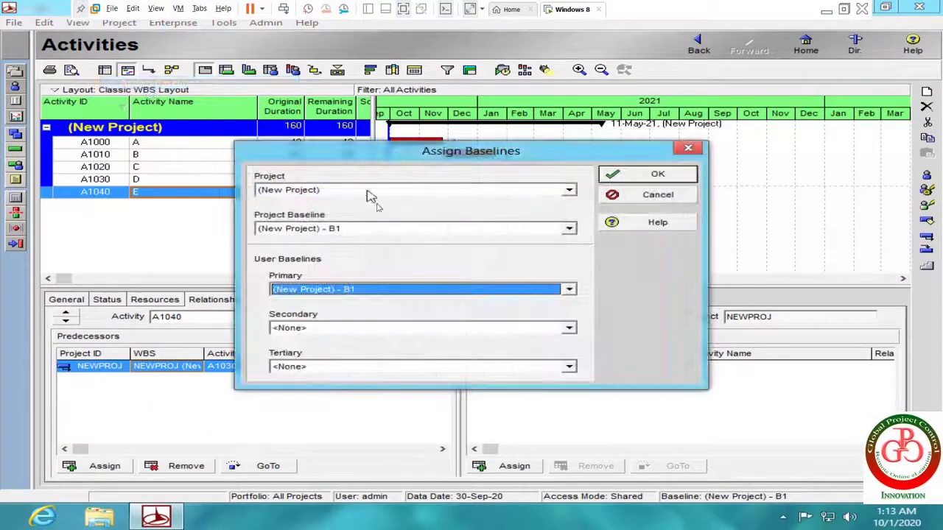
left_click(652, 195)
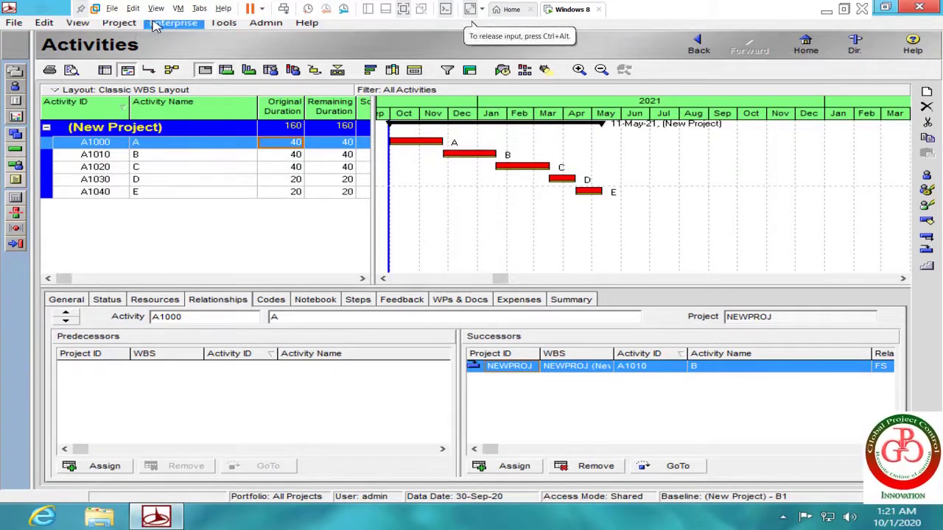
- Add a new baseline by converting the NEWPROJ - B2 project copy
left_click(119, 22)
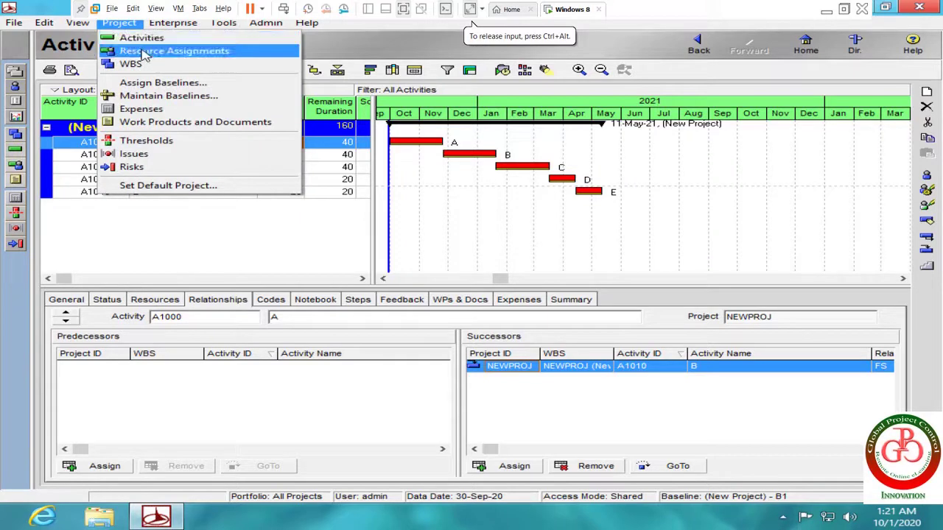
left_click(173, 22)
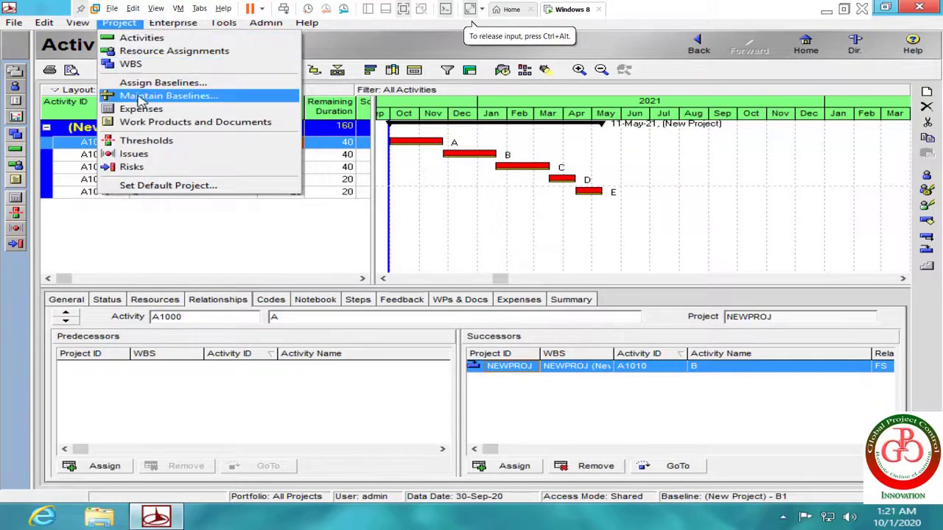
left_click(169, 93)
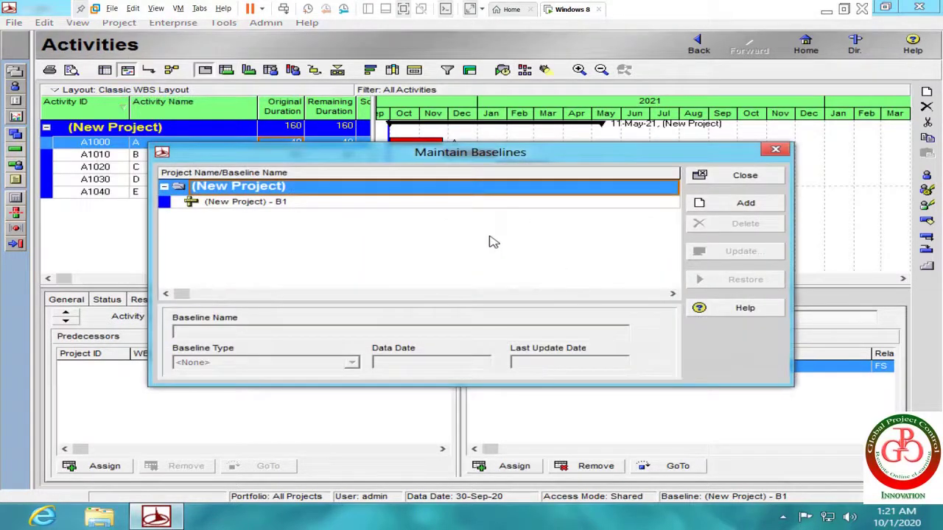
left_click(718, 206)
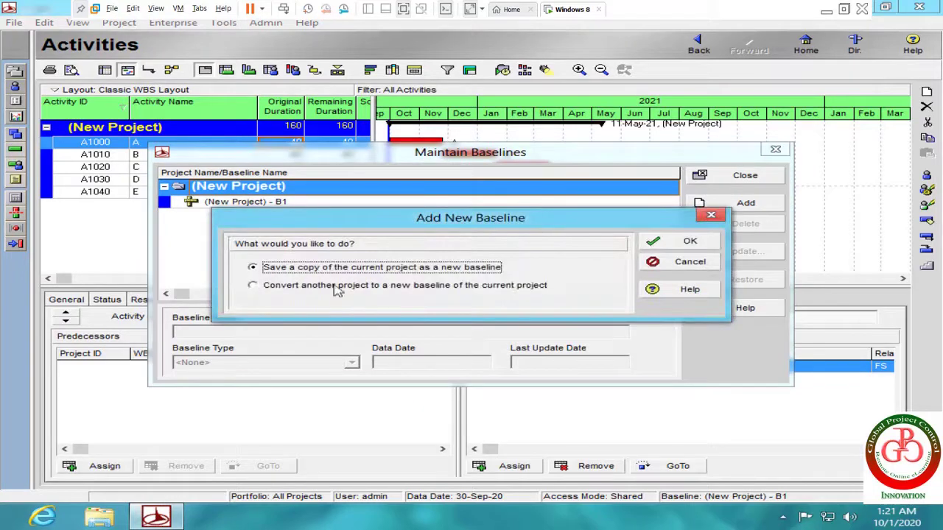
left_click(343, 289)
left_click(660, 242)
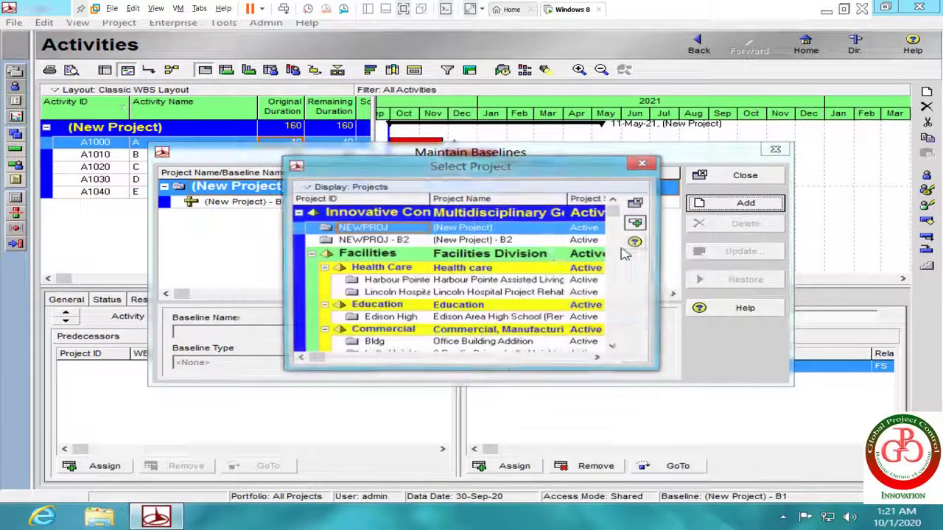
left_click(404, 241)
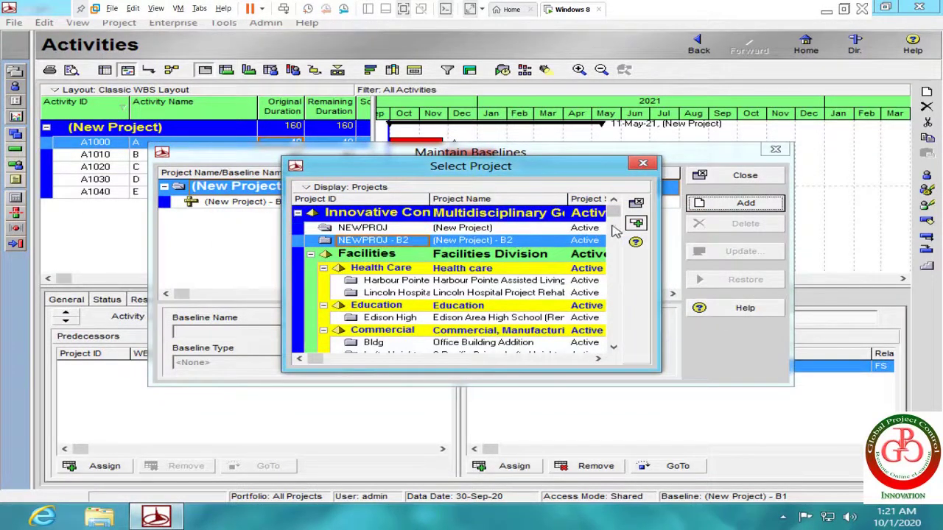
left_click(636, 225)
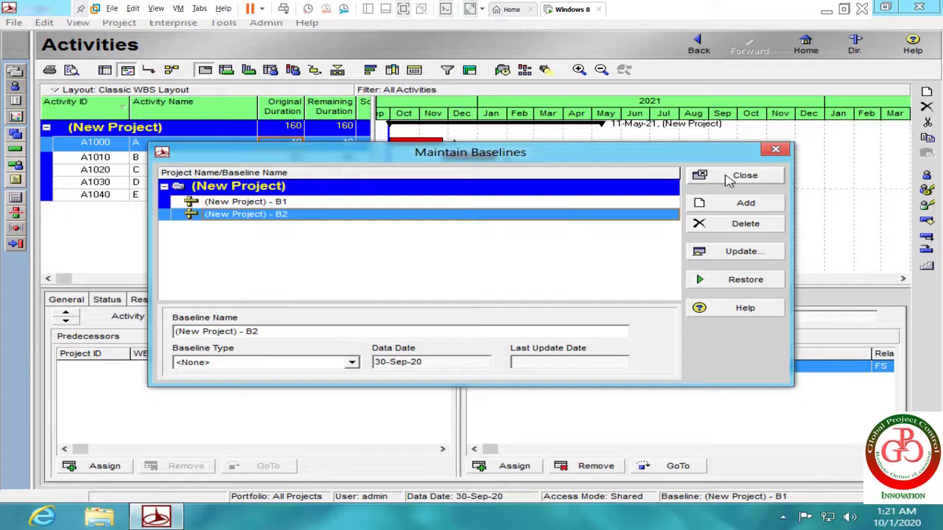
left_click(729, 181)
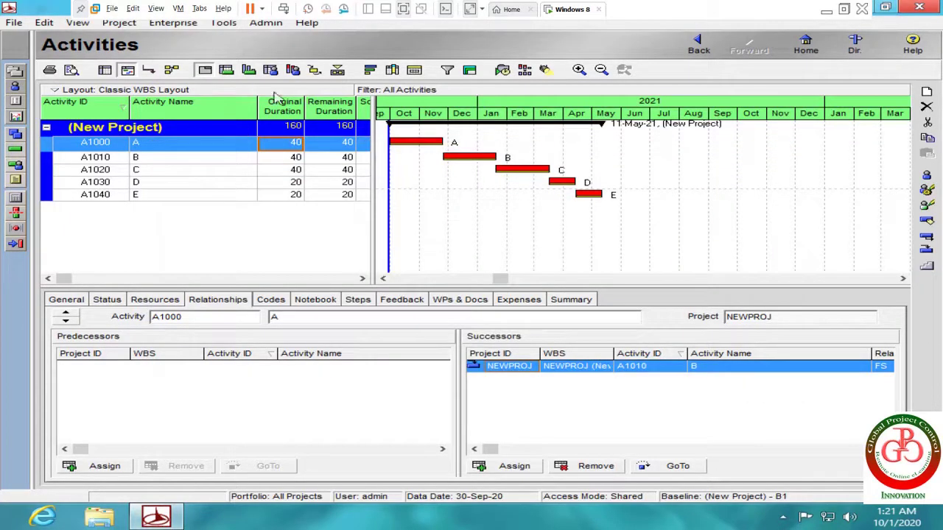
- Assign (New Project) - B2 as the secondary user baseline in Assign Baselines
left_click(119, 22)
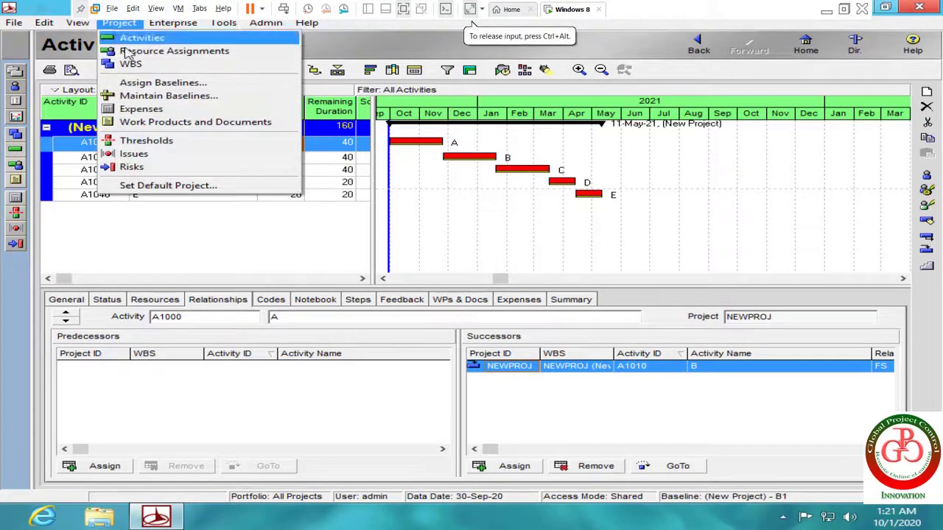
left_click(162, 83)
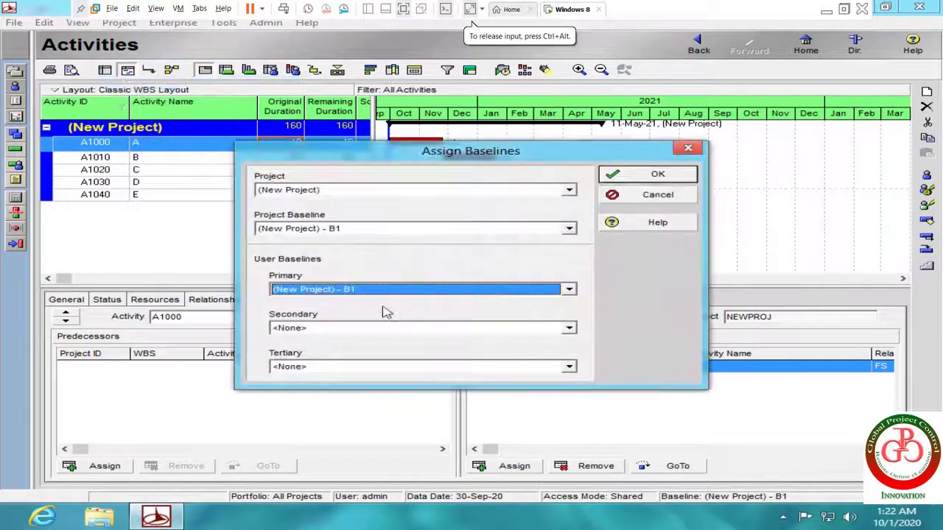
left_click(352, 331)
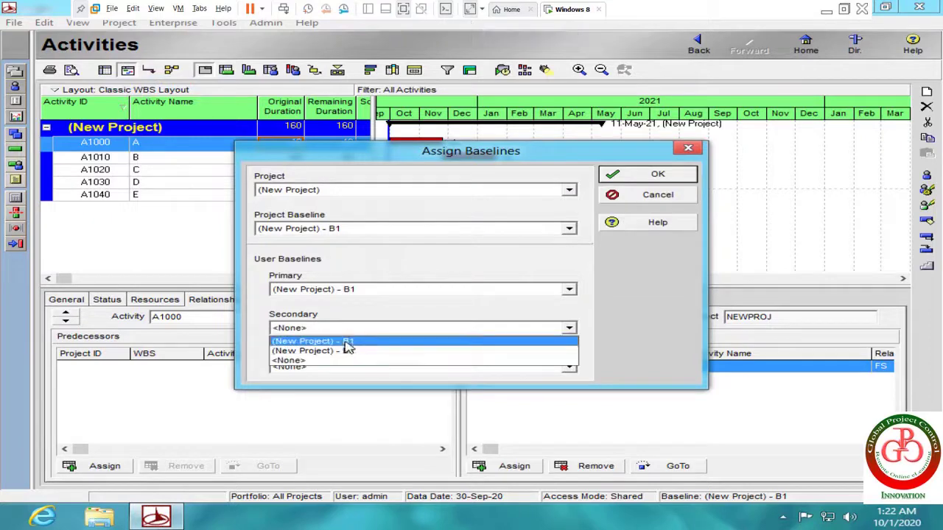
left_click(350, 352)
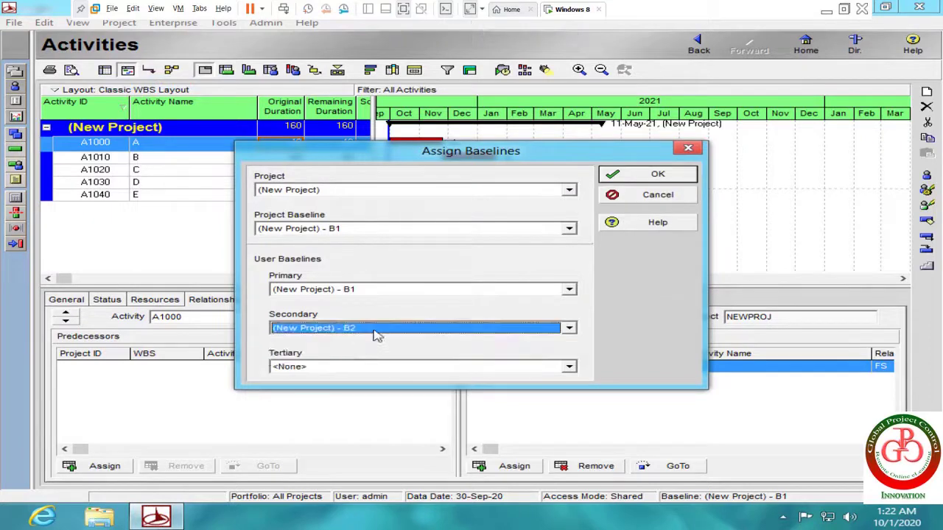
left_click(638, 177)
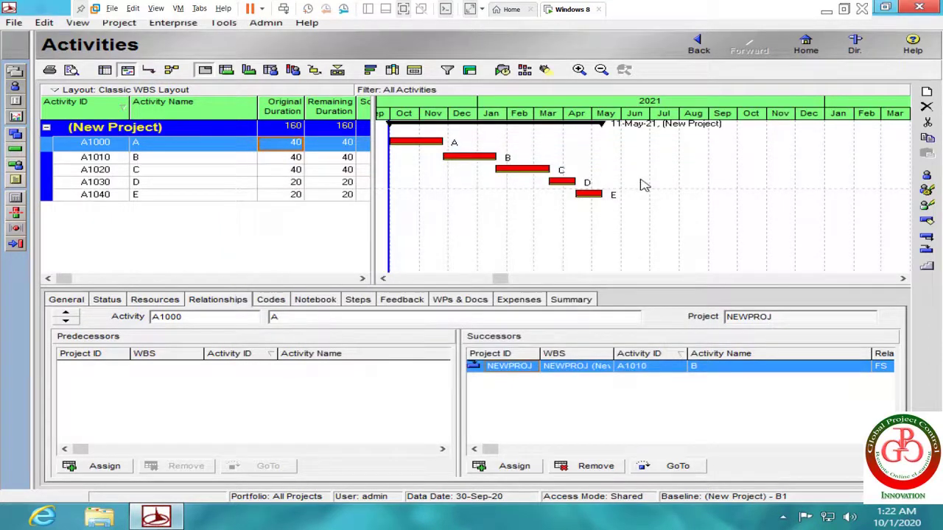
right_click(641, 184)
- Turn on Second Baseline Gantt bars coloured red and apply the bar settings
left_click(672, 206)
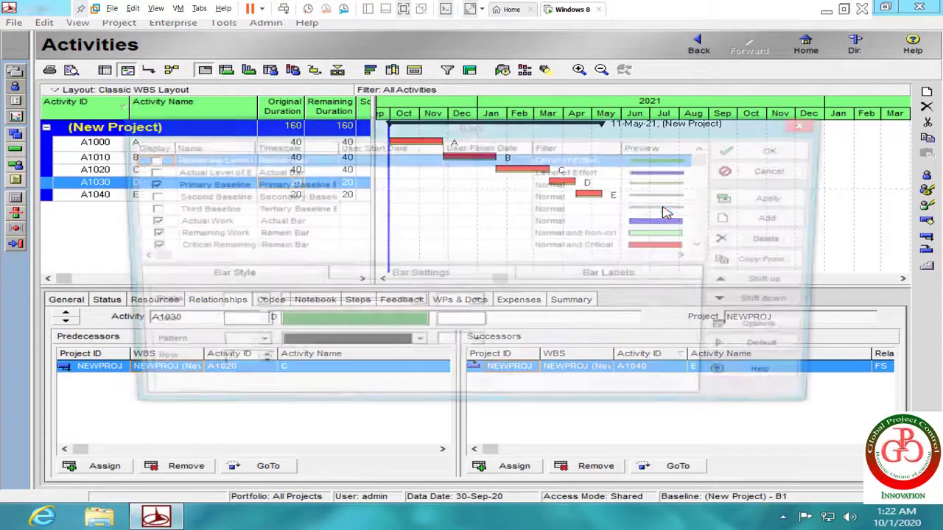
left_click(195, 197)
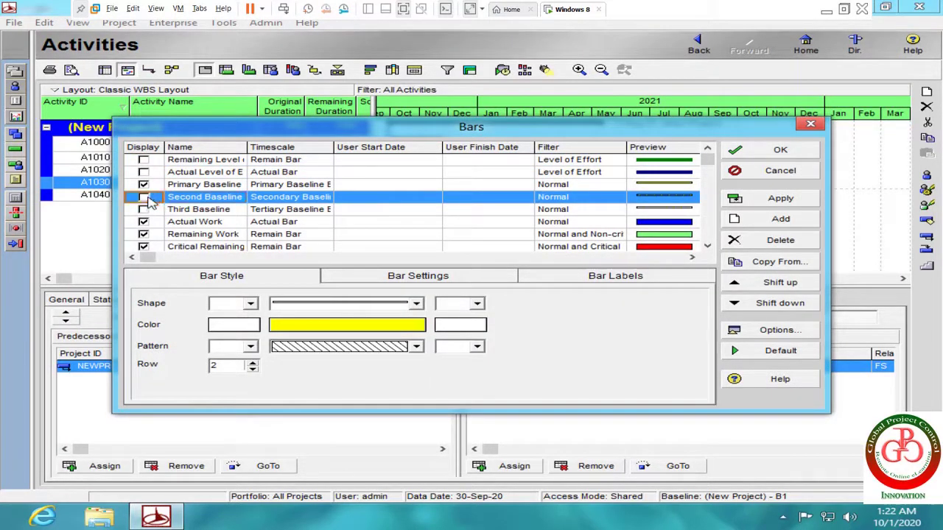
left_click(279, 185)
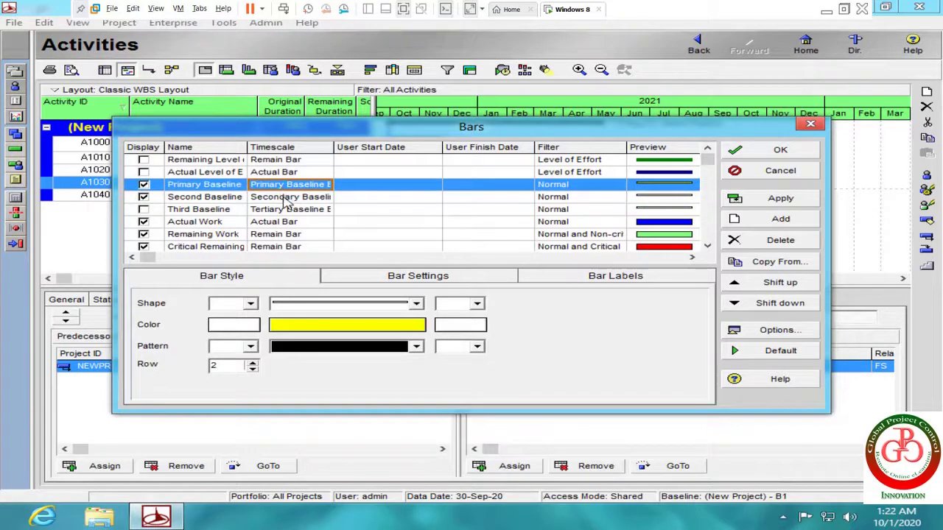
left_click(287, 197)
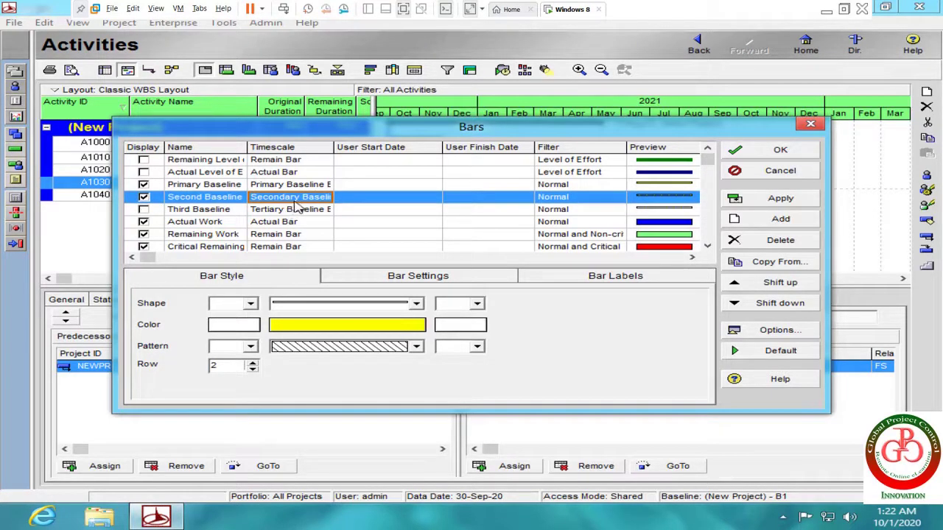
left_click(364, 325)
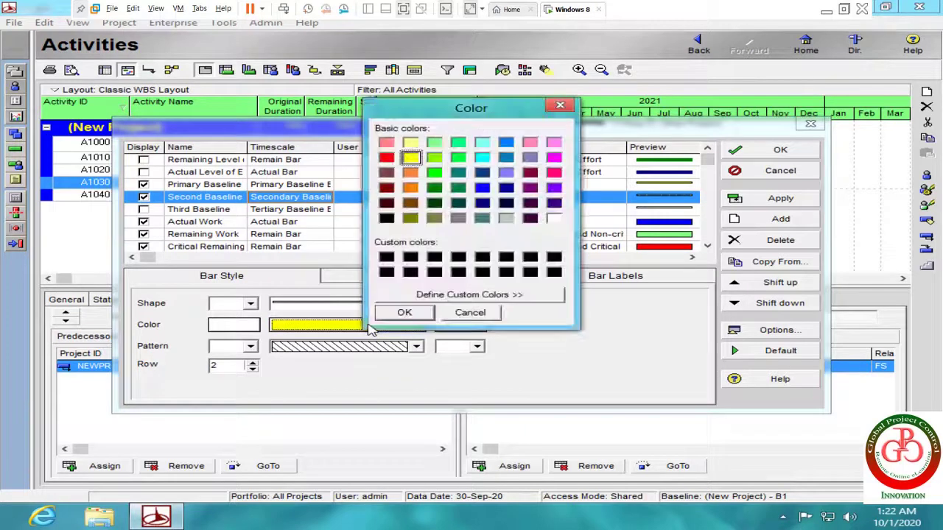
left_click(387, 157)
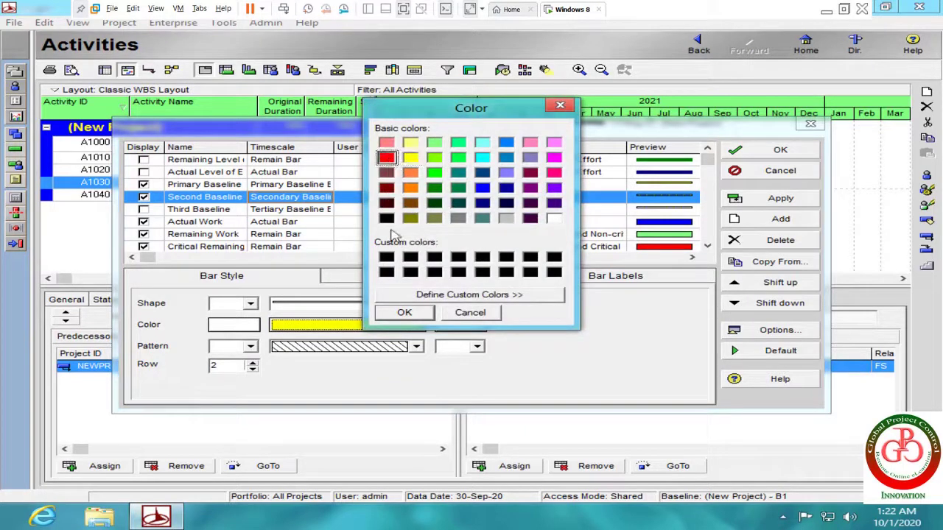
left_click(403, 316)
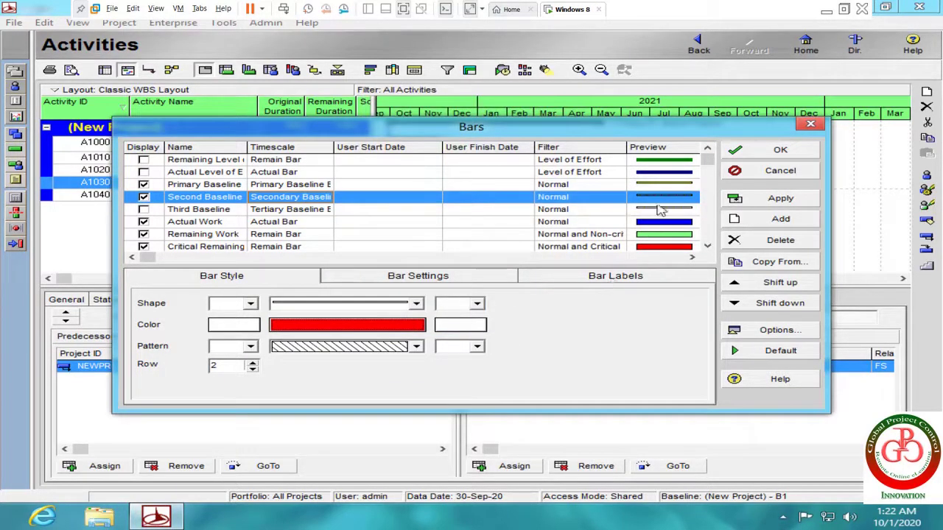
left_click(770, 197)
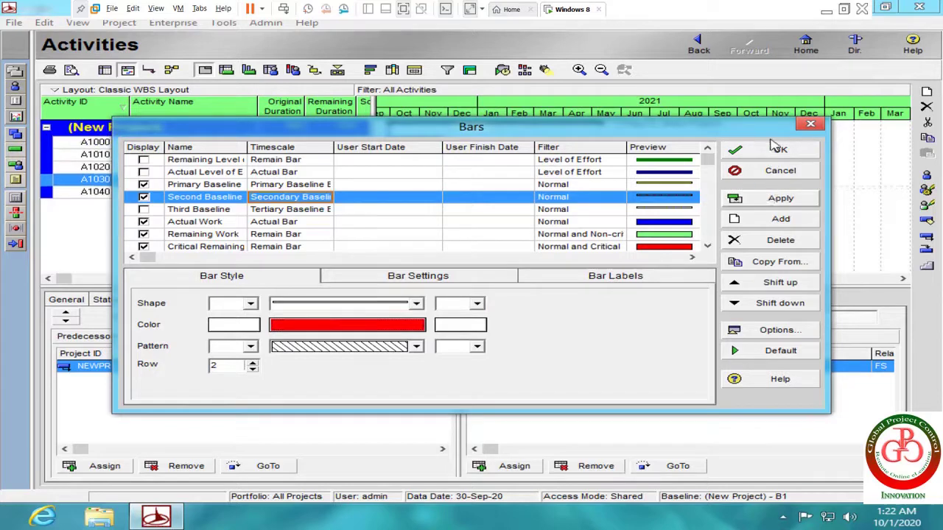
left_click(774, 150)
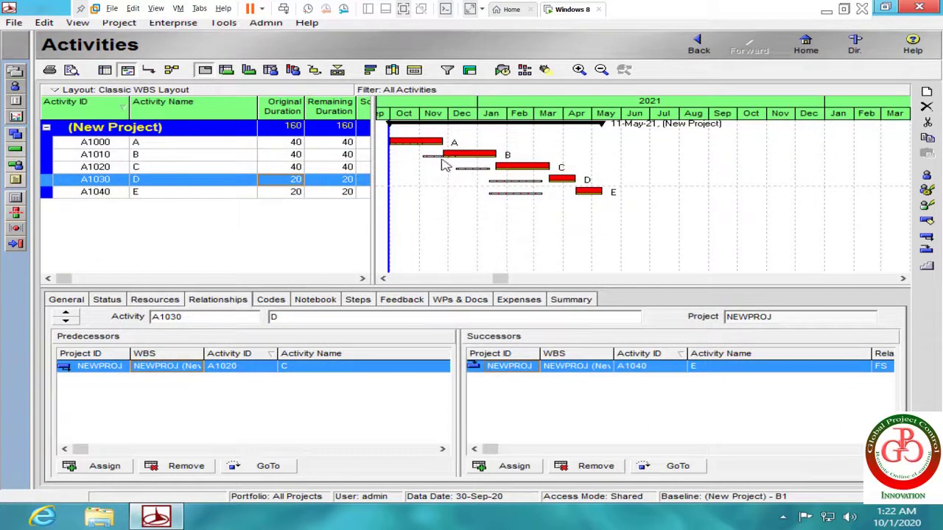
- Stretch the Gantt timescale to span October 2020 to May 2021 with activity E visible
left_click_drag(457, 117, 564, 116)
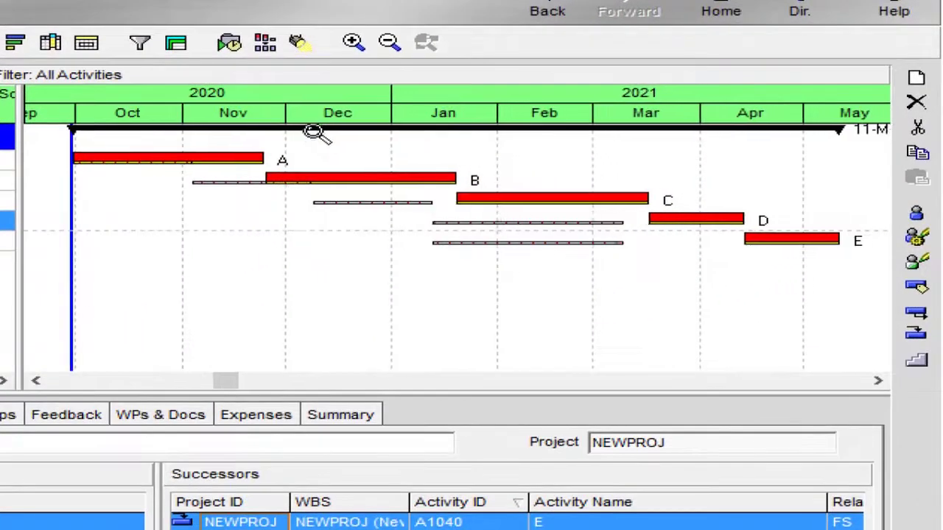
left_click_drag(328, 119, 307, 139)
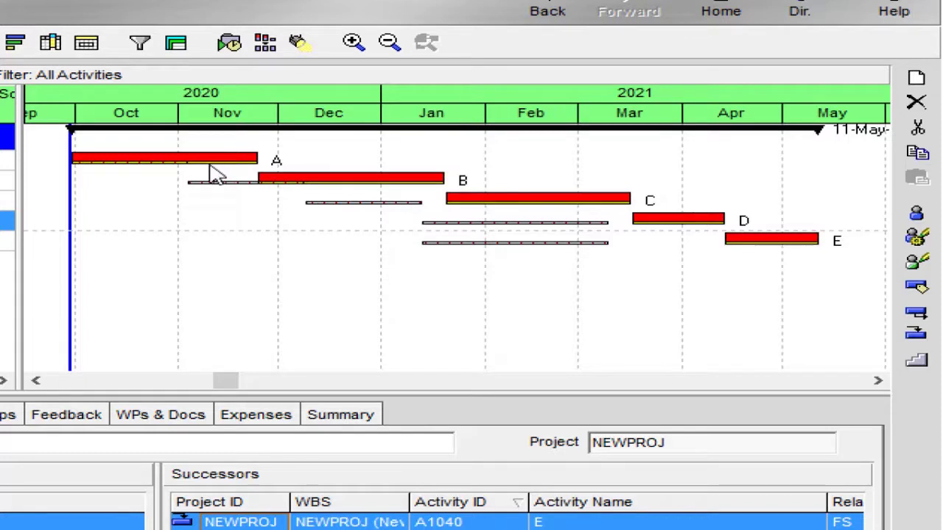